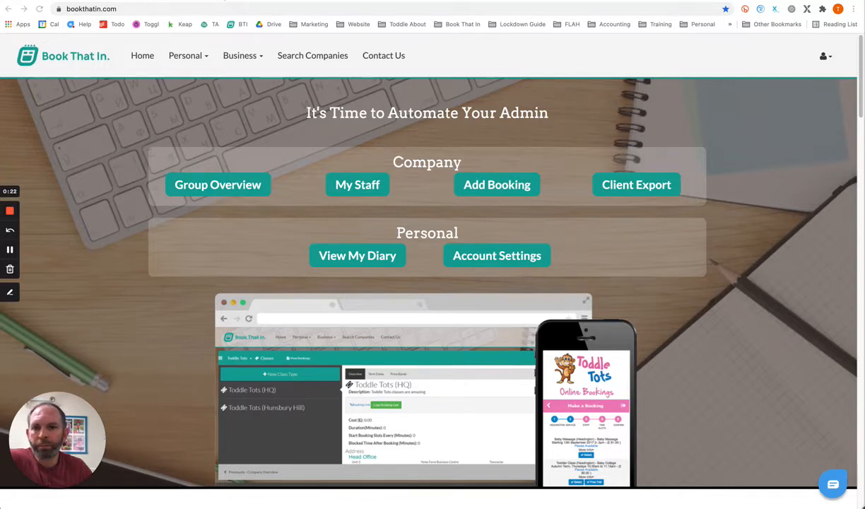
# Start a Juniors Class booking at the Leisure Centre in the booking widget, skipping the T-Shirt extra.
pyautogui.click(224, 0)
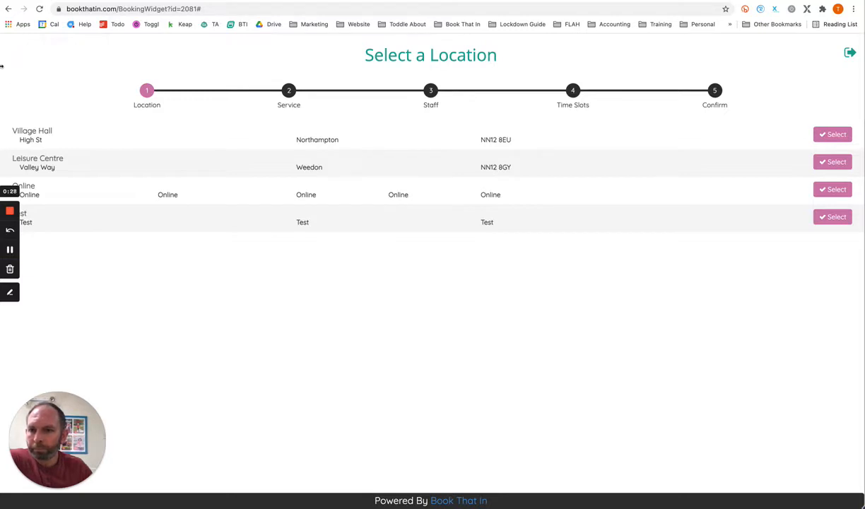
pyautogui.moveTo(2, 66); pyautogui.dragTo(19, 67)
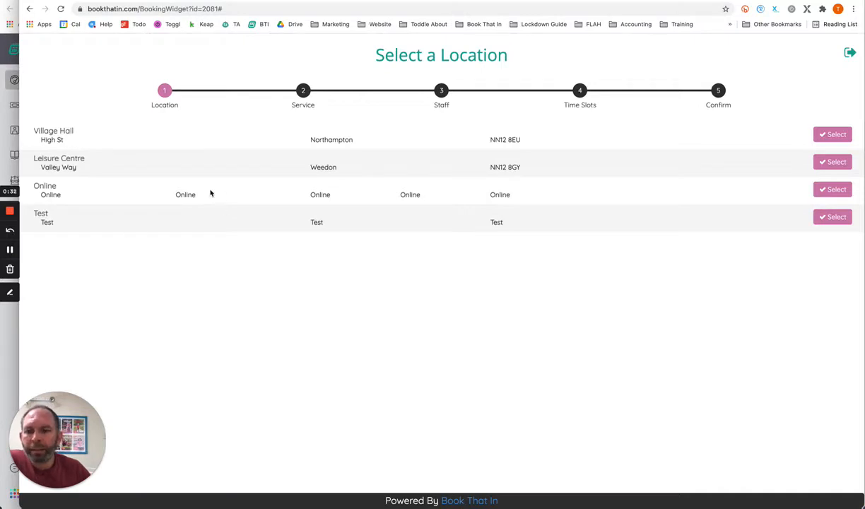
pyautogui.click(832, 165)
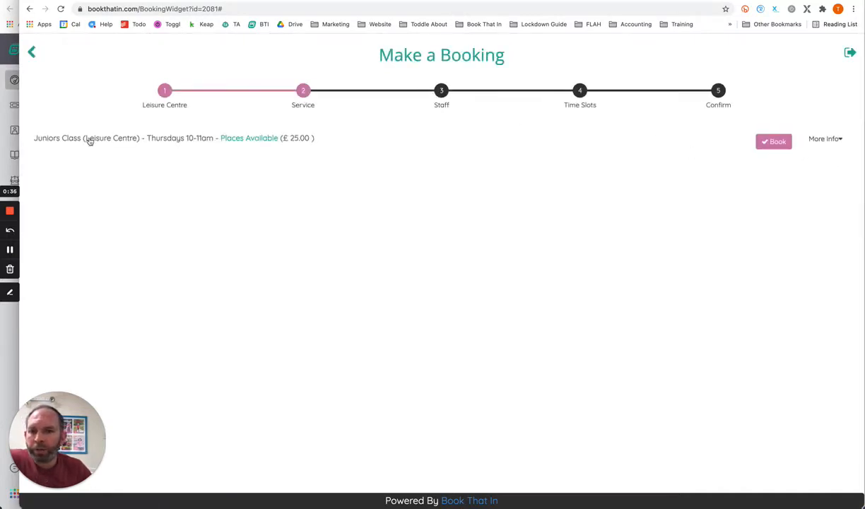
pyautogui.click(774, 142)
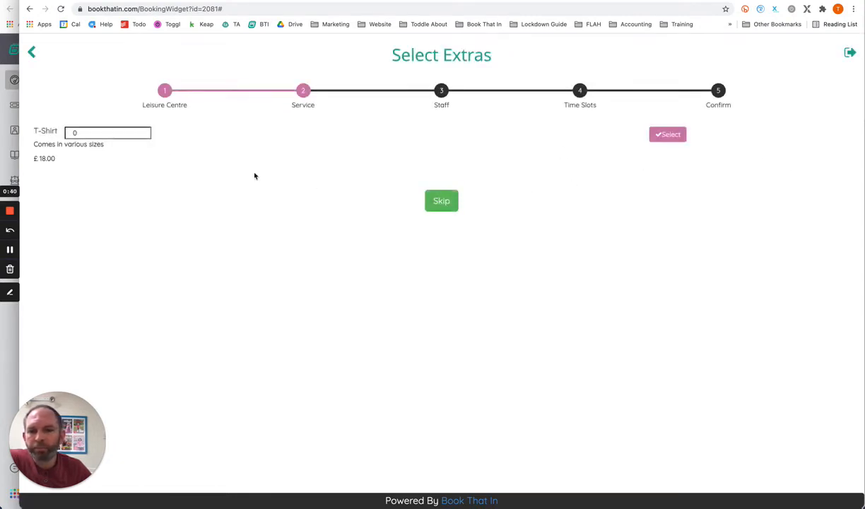
pyautogui.click(438, 201)
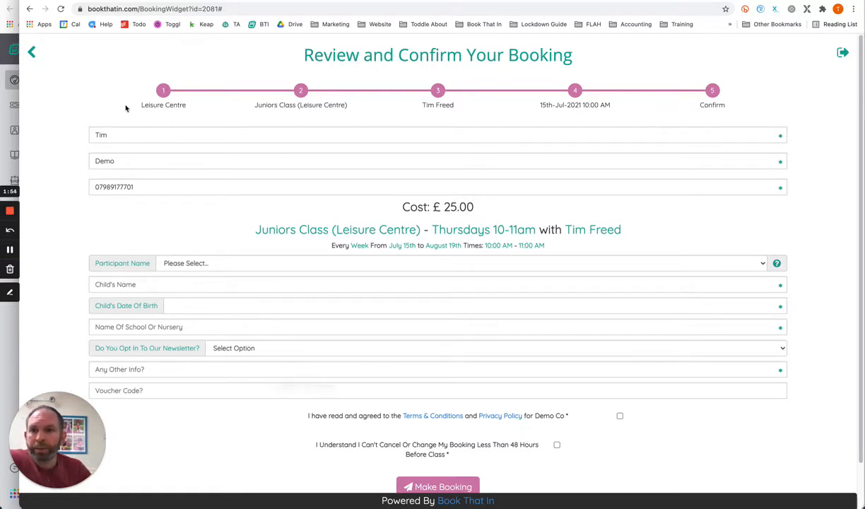
# Return to the main Book That In site and open Demo Co's company settings for editing.
pyautogui.click(134, 3)
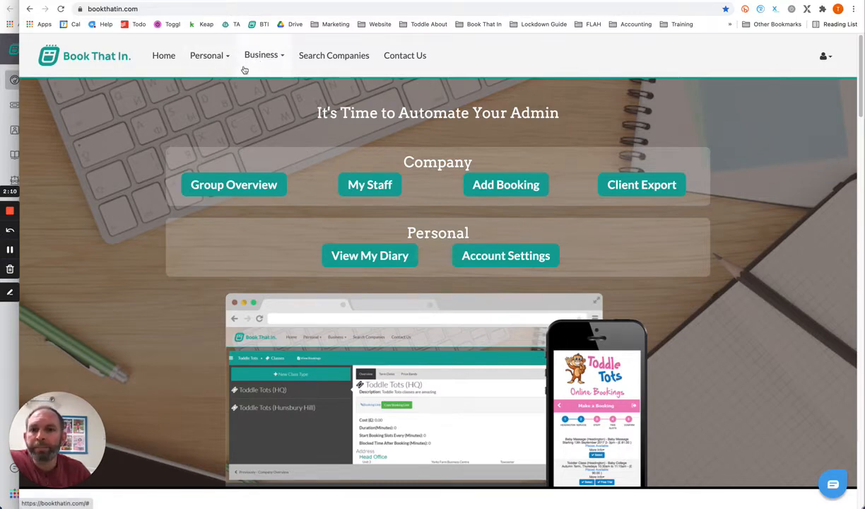
pyautogui.click(264, 56)
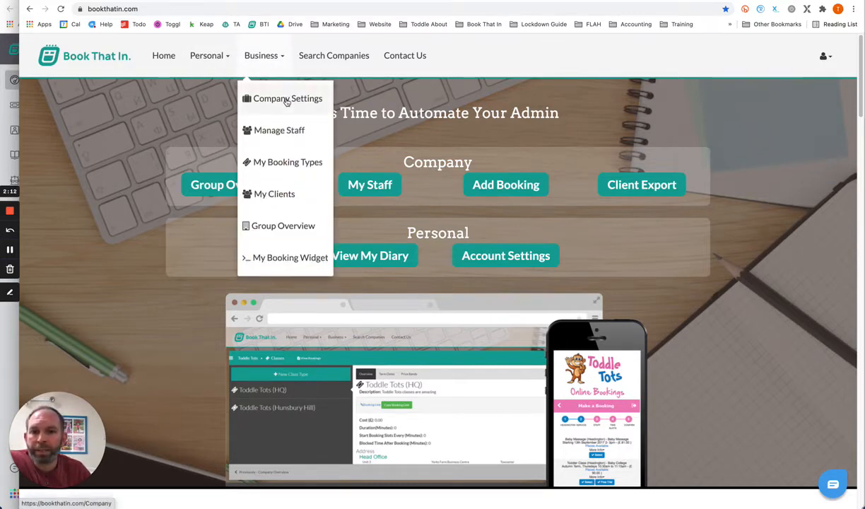
pyautogui.click(286, 96)
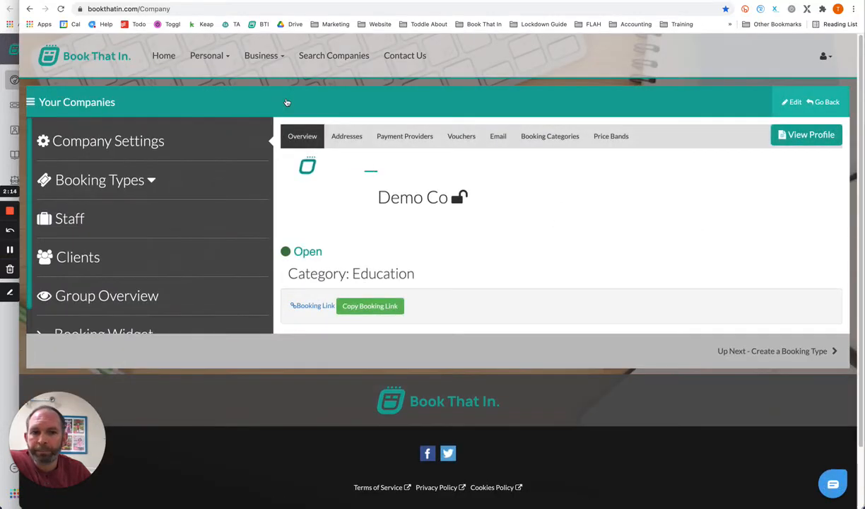
pyautogui.click(793, 102)
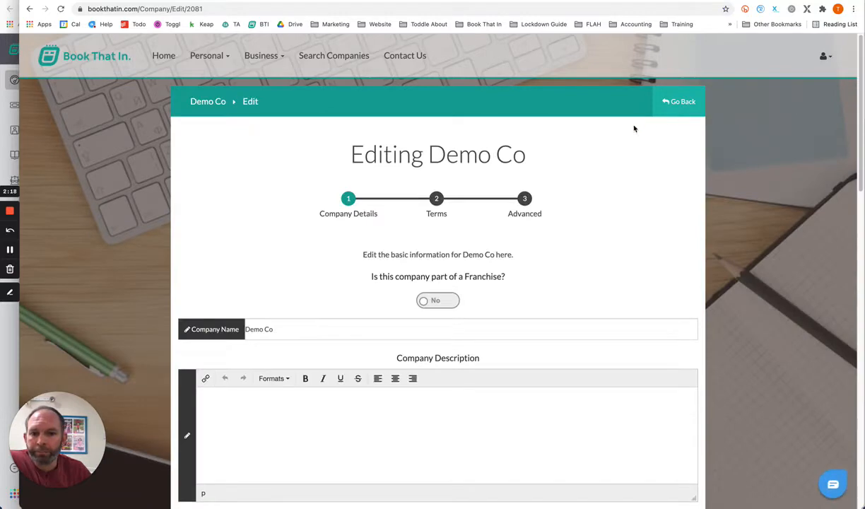
# Advance through Demo Co's Company Details and Terms pages to the Advanced settings without changing them.
pyautogui.scroll(-3, 467, 171)
pyautogui.scroll(-10, 468, 171)
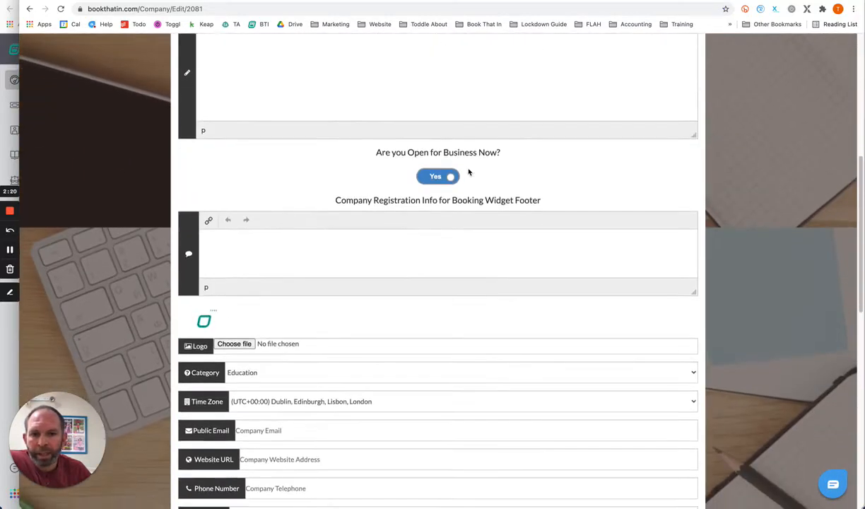
pyautogui.scroll(-5, 468, 171)
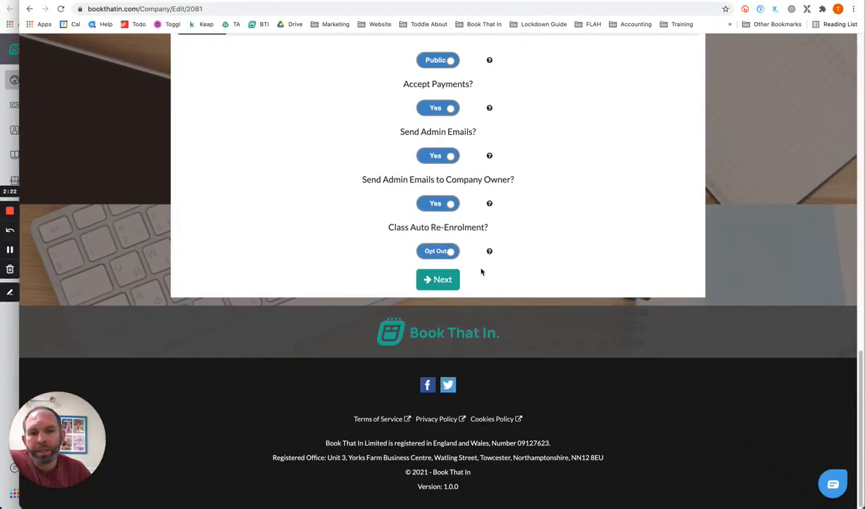
pyautogui.click(438, 281)
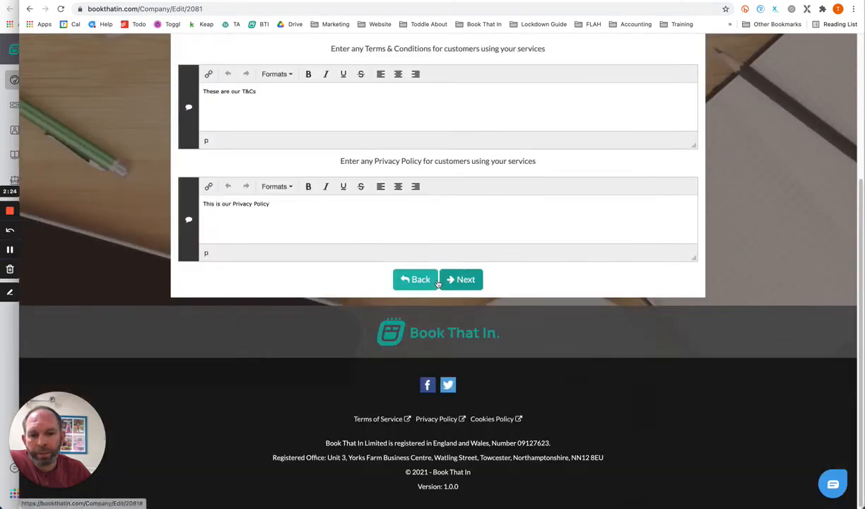
pyautogui.click(466, 280)
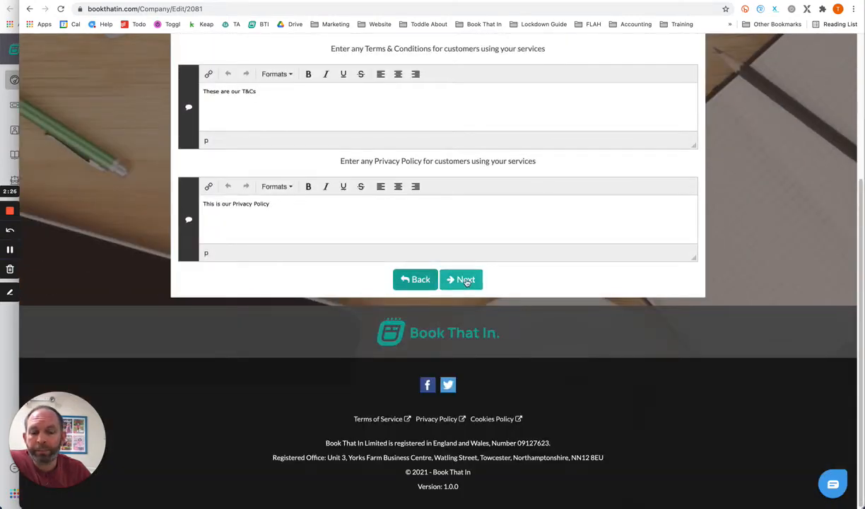
# Review the standard customer metadata options and the first custom fields in the Advanced settings.
pyautogui.scroll(2, 455, 249)
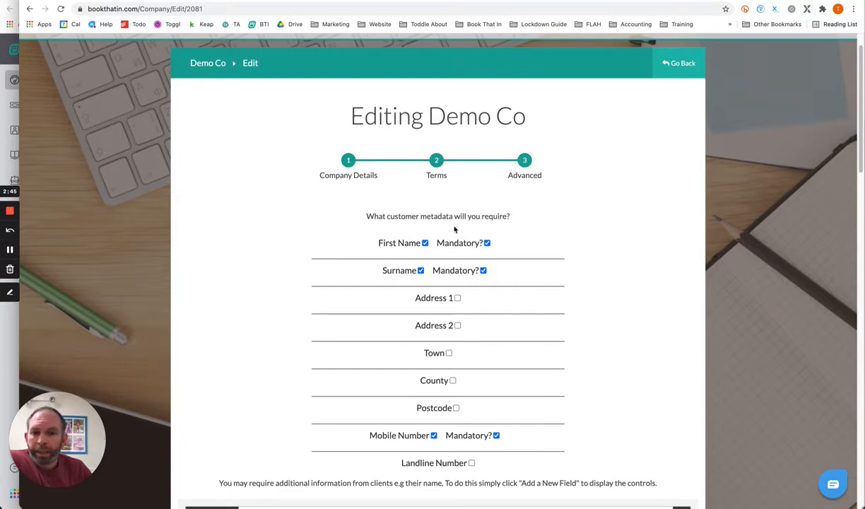
pyautogui.scroll(-1, 455, 227)
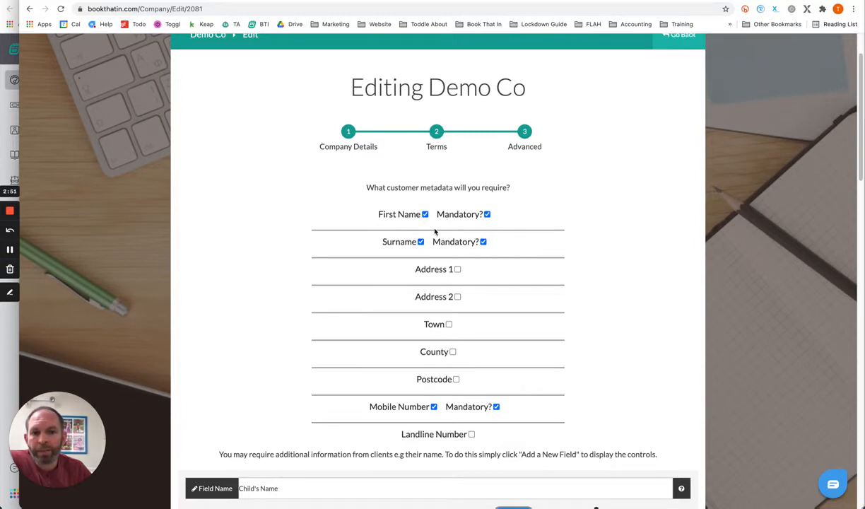
pyautogui.scroll(-3, 456, 277)
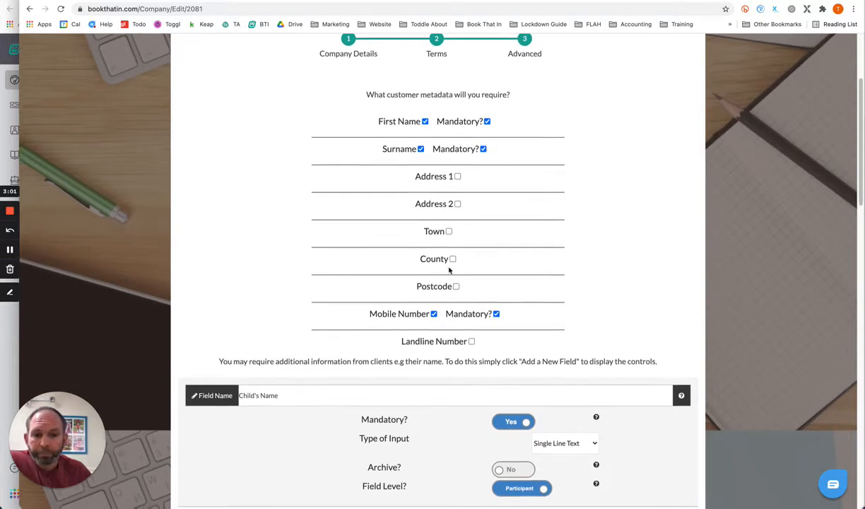
pyautogui.scroll(-3, 450, 270)
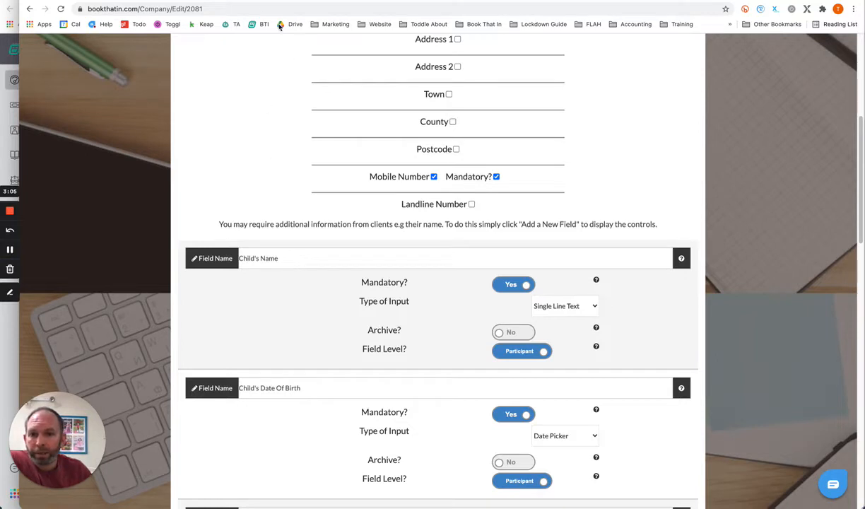
# Switch to the booking form and examine the child's date of birth, school or nursery, and newsletter opt-in fields.
pyautogui.click(254, 1)
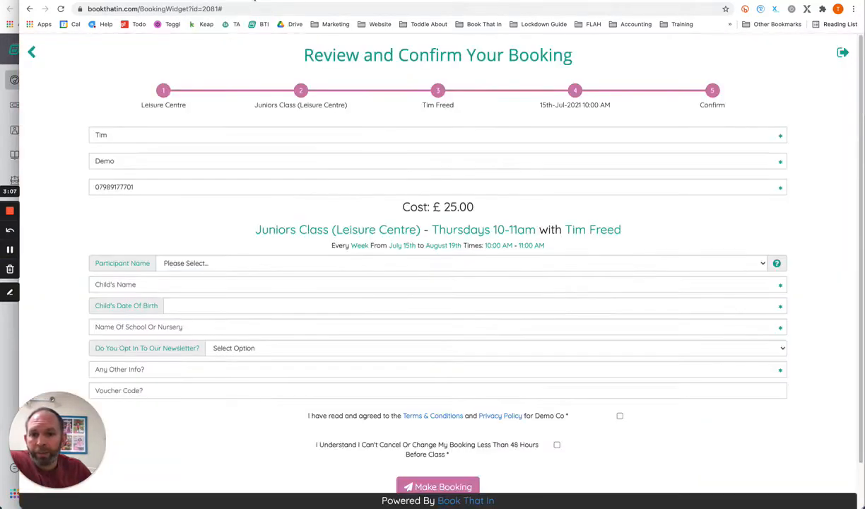
pyautogui.click(181, 306)
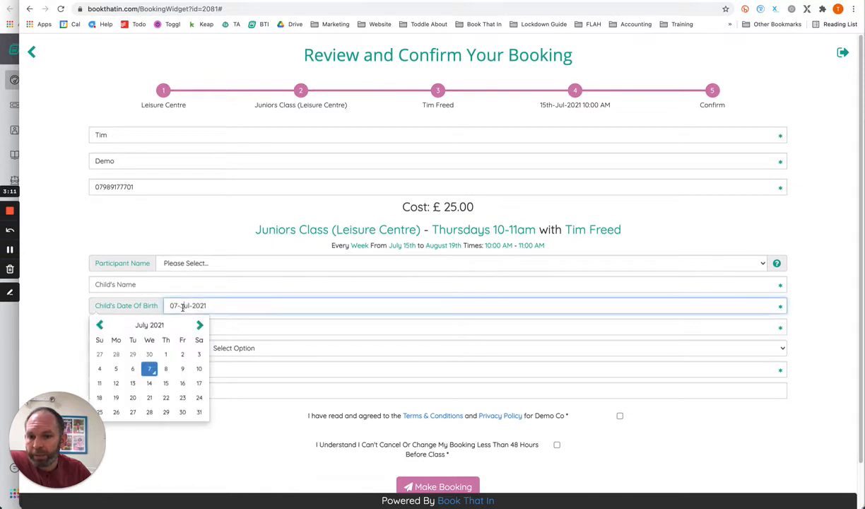
pyautogui.click(204, 327)
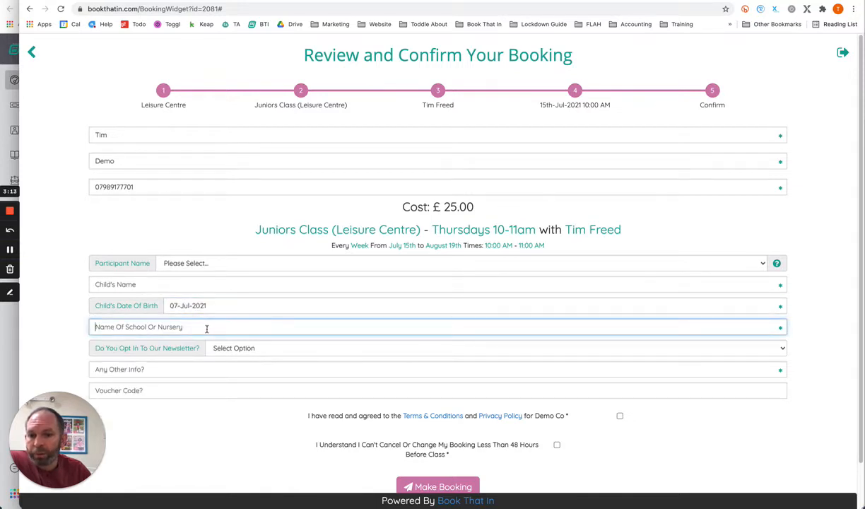
pyautogui.click(220, 346)
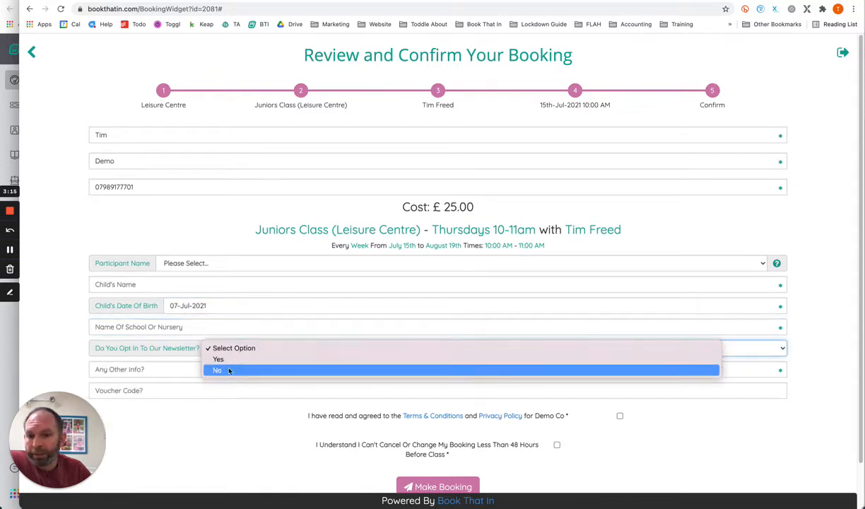
pyautogui.click(285, 331)
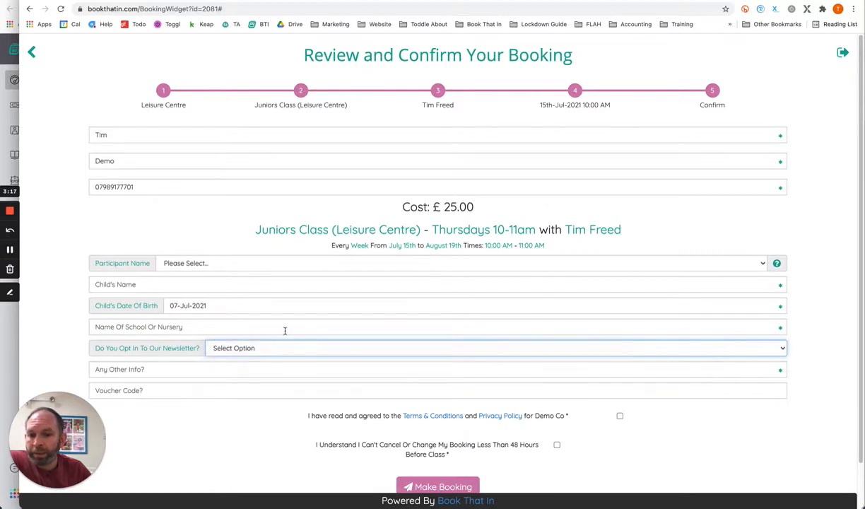
pyautogui.click(233, 370)
# Return to the Advanced settings and review the custom field names for child's name, date of birth, school or nursery, and newsletter opt-in.
pyautogui.click(148, 1)
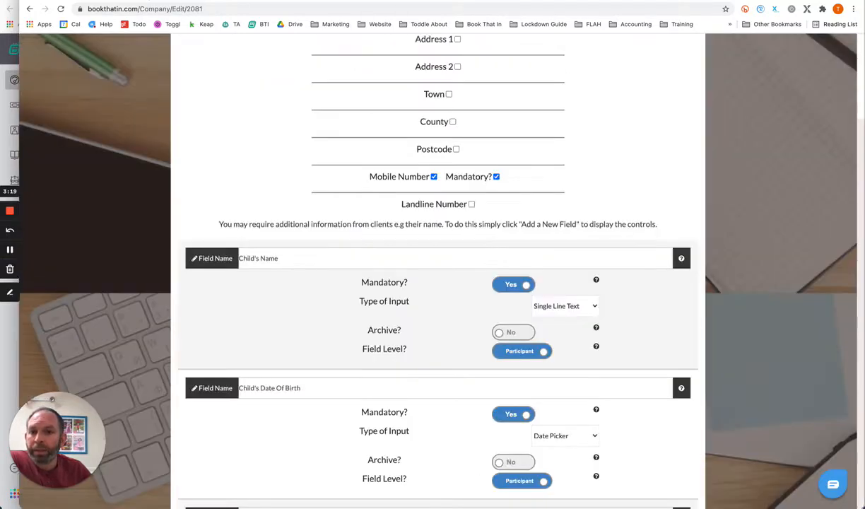
pyautogui.scroll(-1, 346, 231)
pyautogui.scroll(-1, 346, 231)
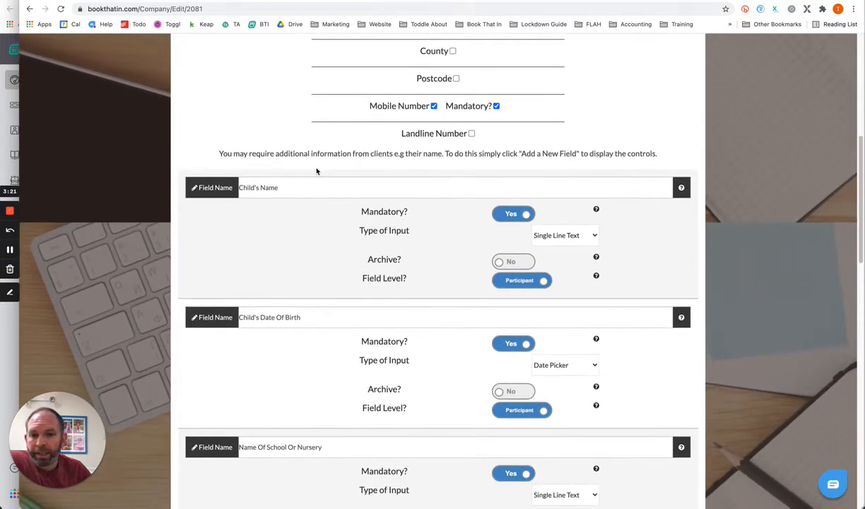
pyautogui.moveTo(289, 191); pyautogui.dragTo(230, 187)
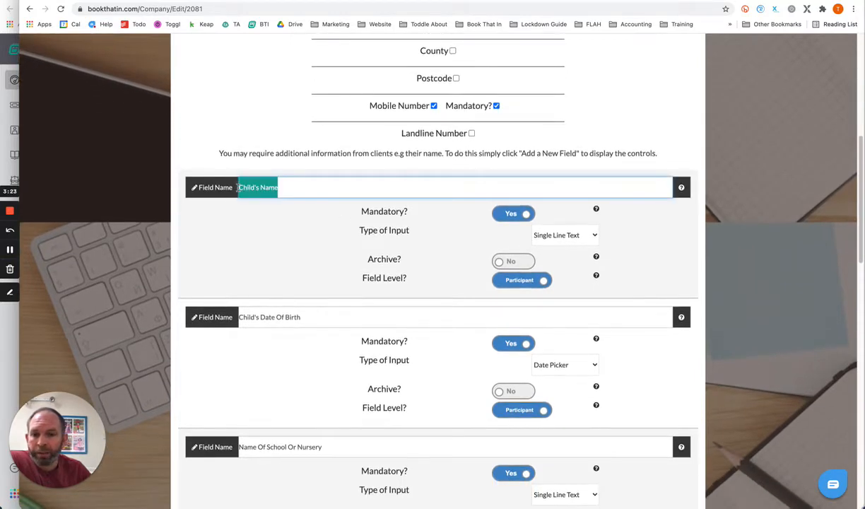
pyautogui.moveTo(309, 320); pyautogui.dragTo(233, 317)
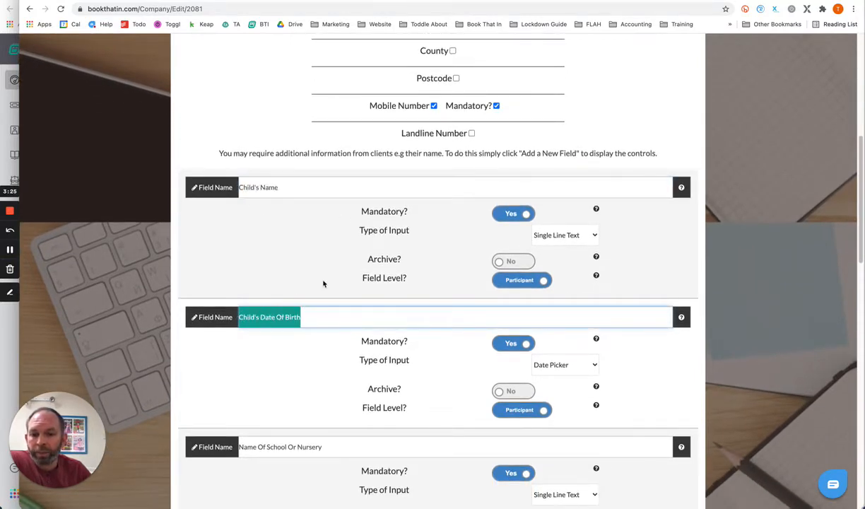
pyautogui.scroll(-5, 322, 285)
pyautogui.moveTo(329, 109); pyautogui.dragTo(235, 107)
pyautogui.moveTo(284, 240); pyautogui.dragTo(236, 240)
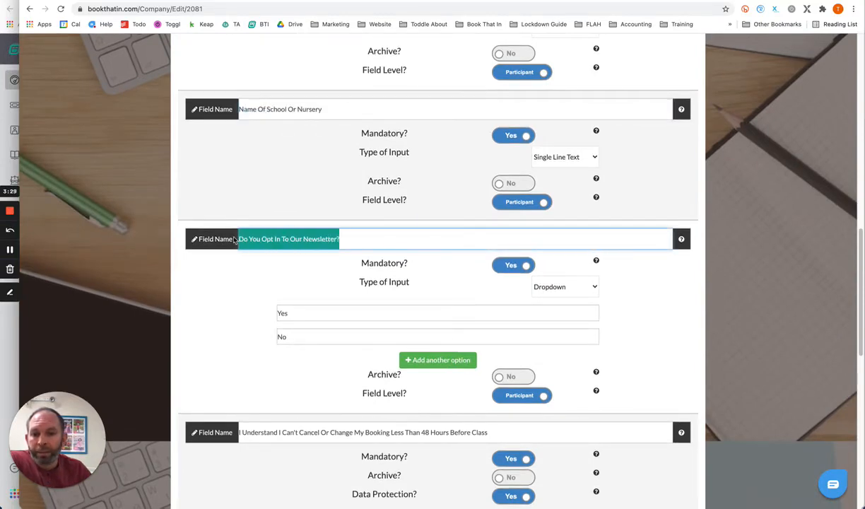
pyautogui.click(350, 241)
pyautogui.scroll(4, 436, 239)
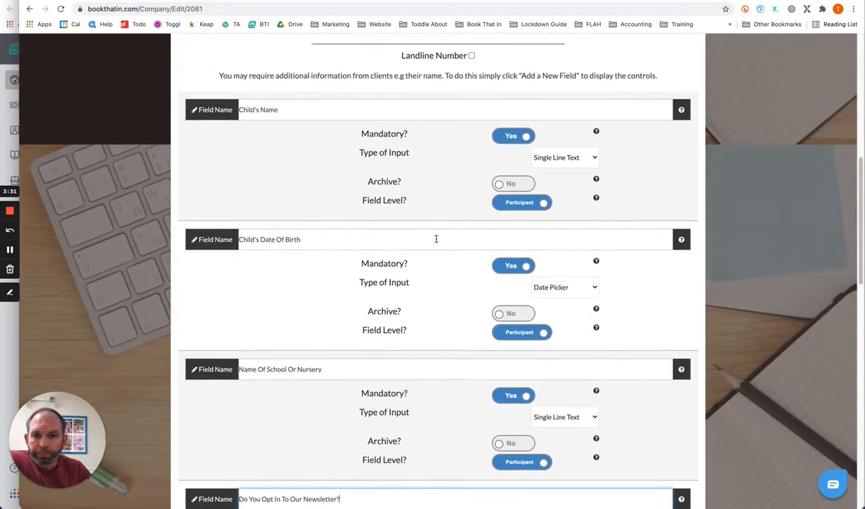
# Switch the Child's Name field's mandatory setting off and back on, and view its available input types.
pyautogui.click(319, 113)
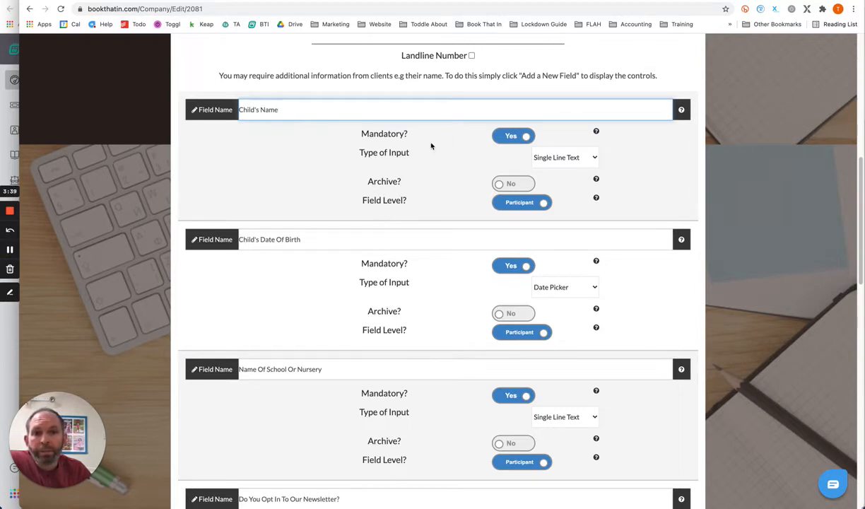
pyautogui.click(515, 137)
pyautogui.click(515, 138)
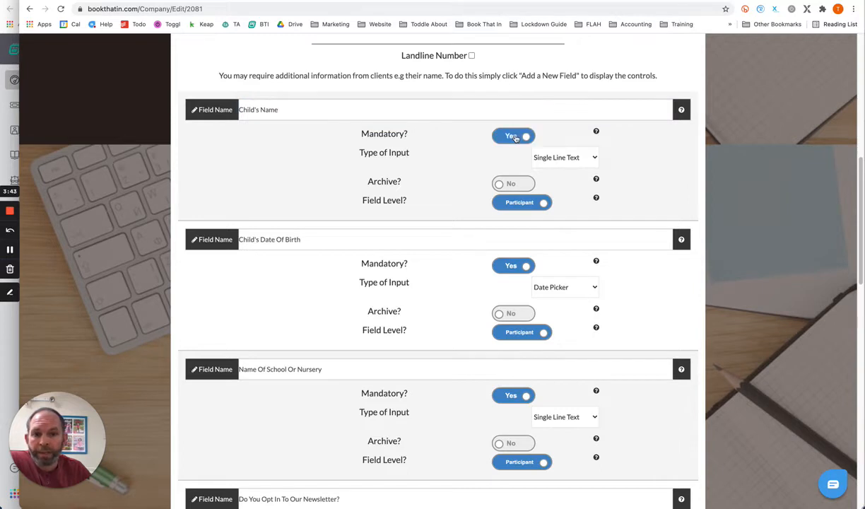
pyautogui.click(580, 158)
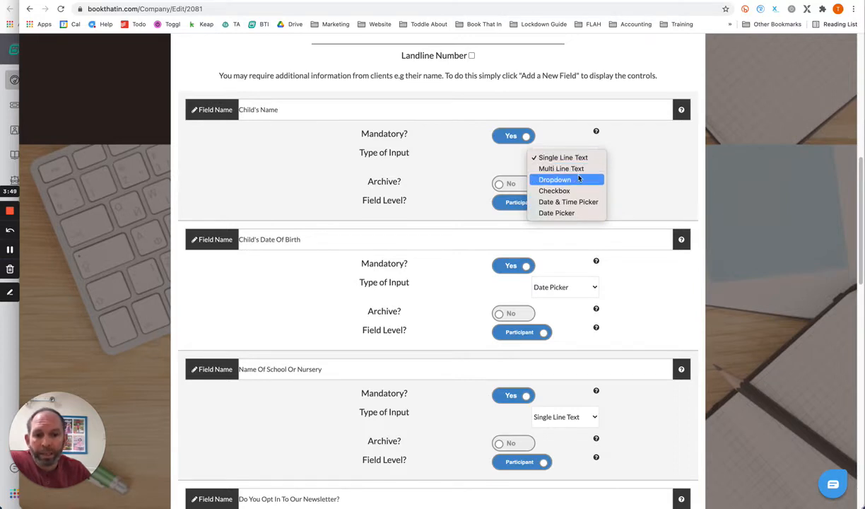
pyautogui.click(635, 187)
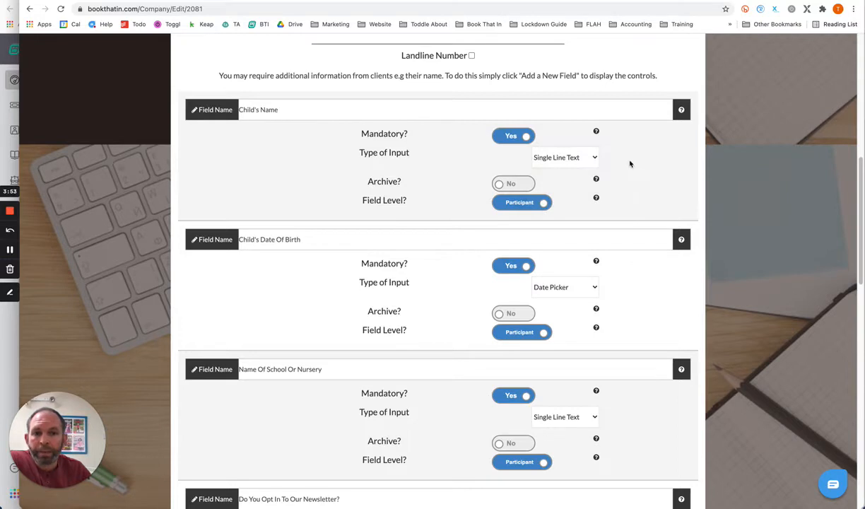
# Set the Archive option of the Child's Name field to Yes.
pyautogui.moveTo(402, 185); pyautogui.dragTo(367, 183)
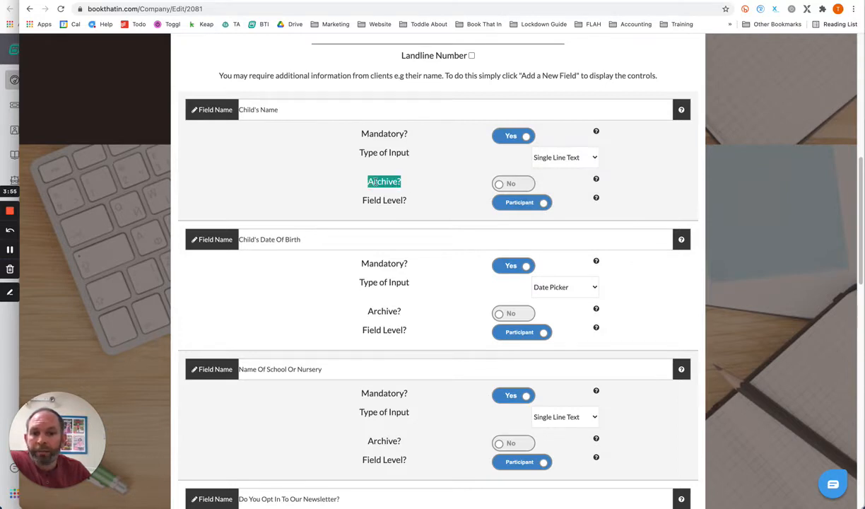
pyautogui.click(376, 183)
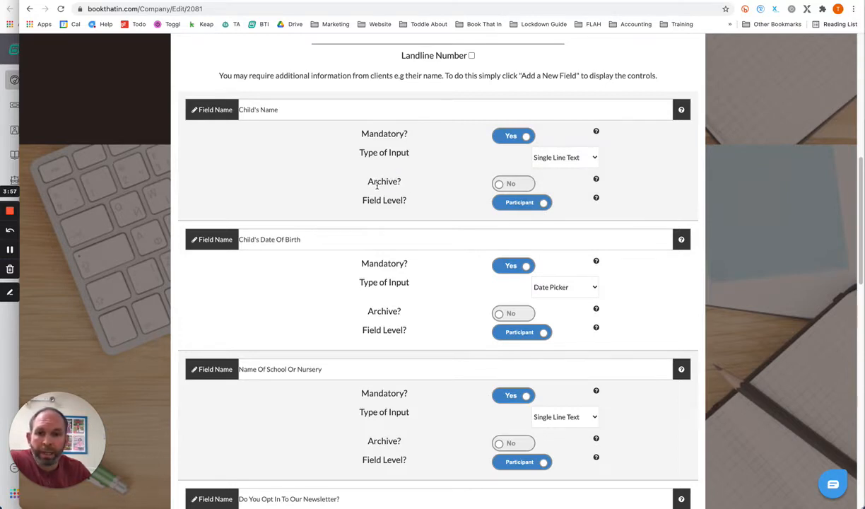
pyautogui.click(509, 185)
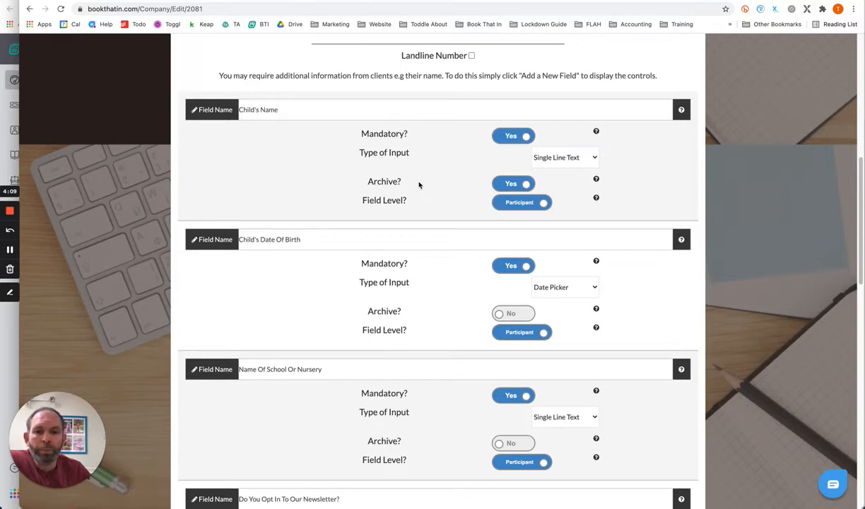
# Set the Child's Name field's Archive option to No, and switch its field level to Booking and back to Participant.
pyautogui.click(510, 184)
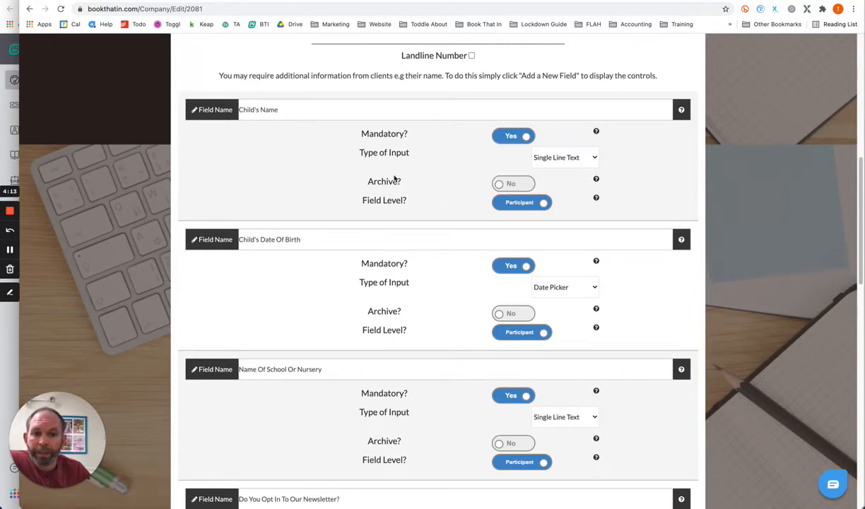
pyautogui.moveTo(411, 199); pyautogui.dragTo(359, 200)
pyautogui.click(345, 190)
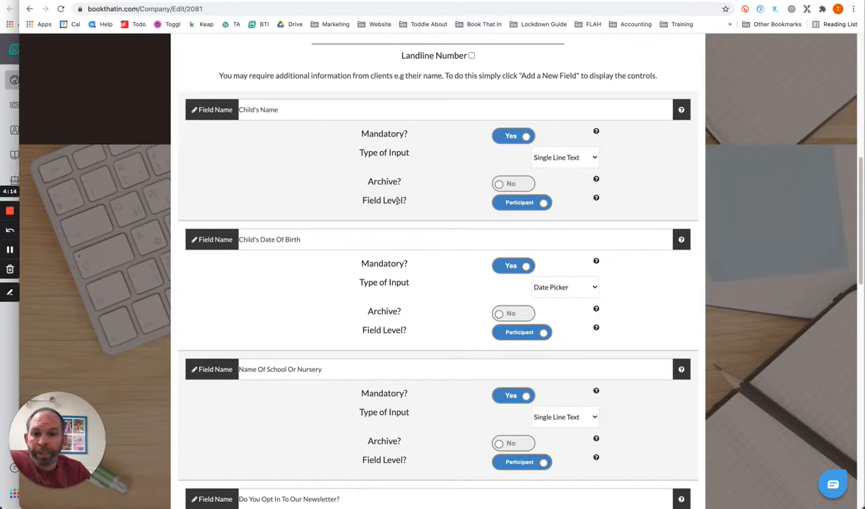
pyautogui.click(524, 203)
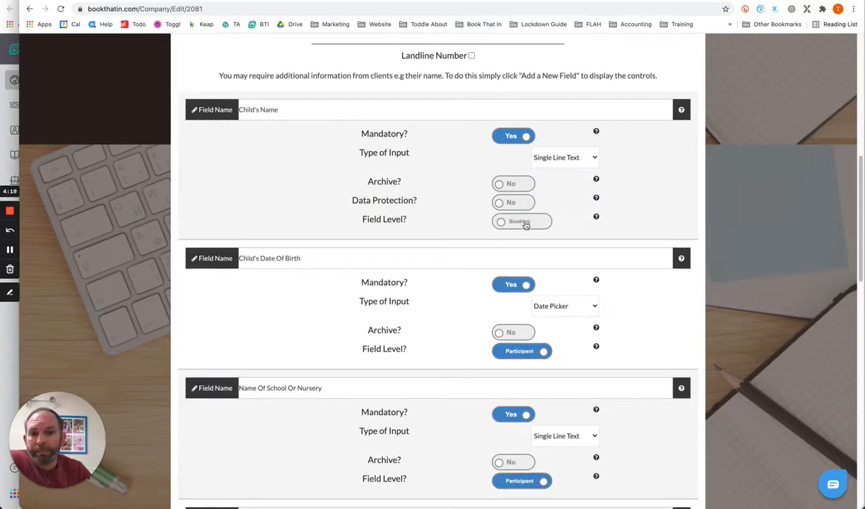
pyautogui.click(526, 225)
# Check the participant fields on the booking form, and return to the company settings to examine the Notes custom field.
pyautogui.click(225, 1)
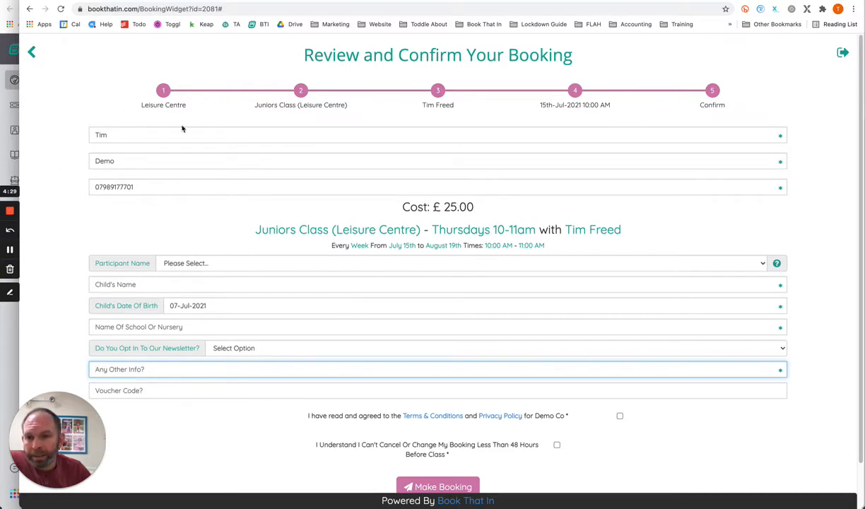
pyautogui.click(144, 0)
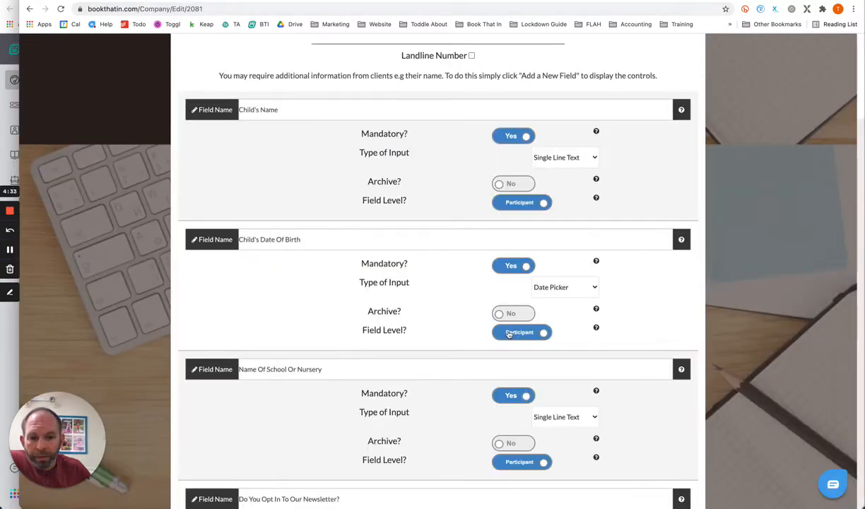
pyautogui.scroll(-5, 418, 313)
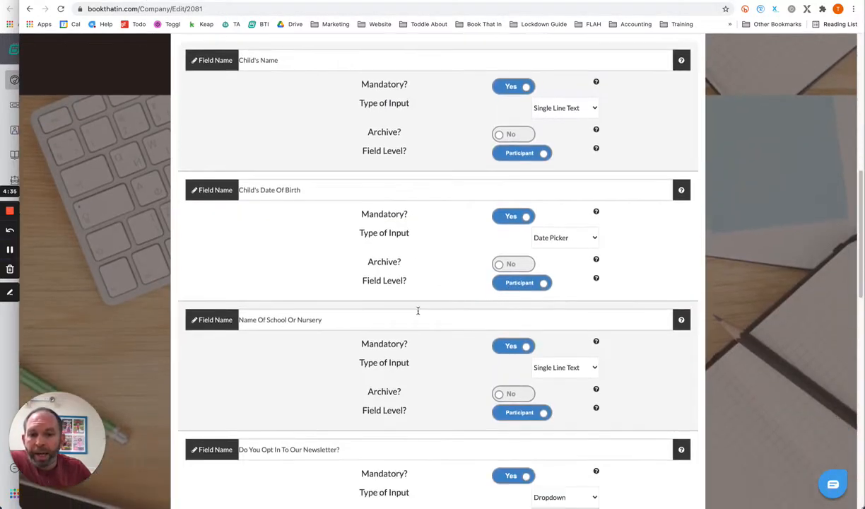
pyautogui.scroll(-5, 420, 313)
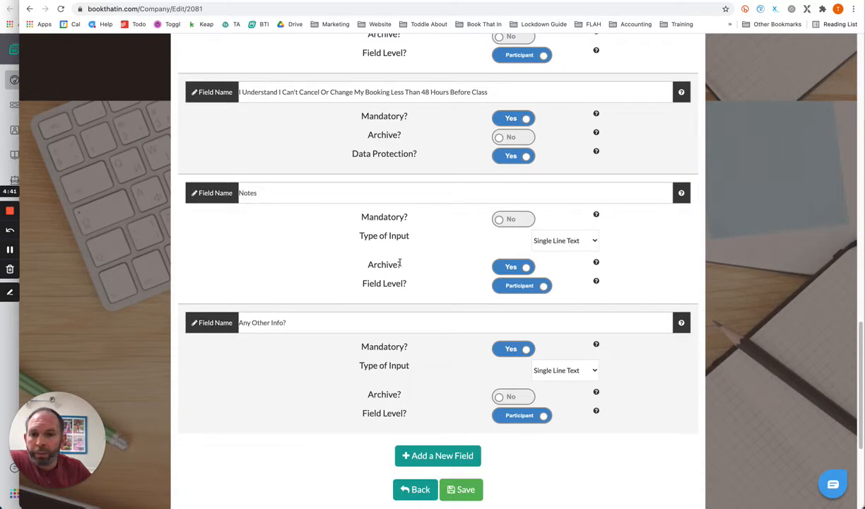
pyautogui.moveTo(256, 187); pyautogui.dragTo(237, 189)
pyautogui.click(259, 192)
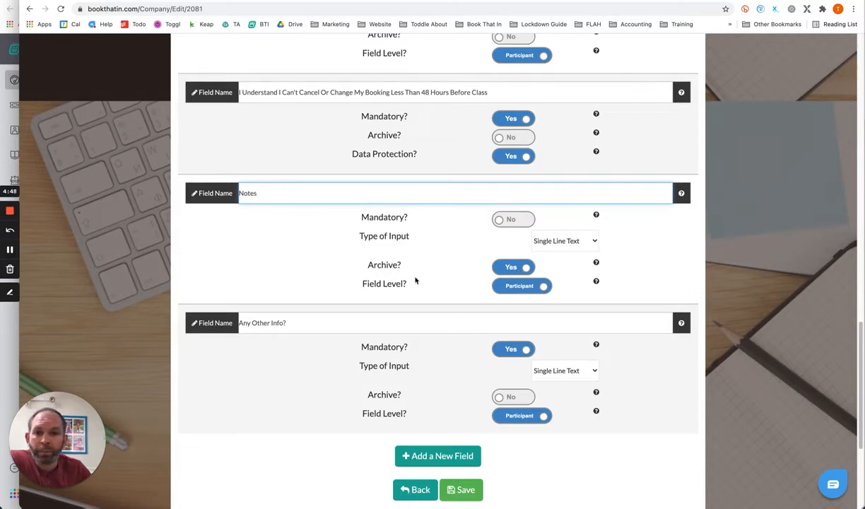
# Examine the custom field holding the 48-hour cancellation statement.
pyautogui.scroll(3, 440, 299)
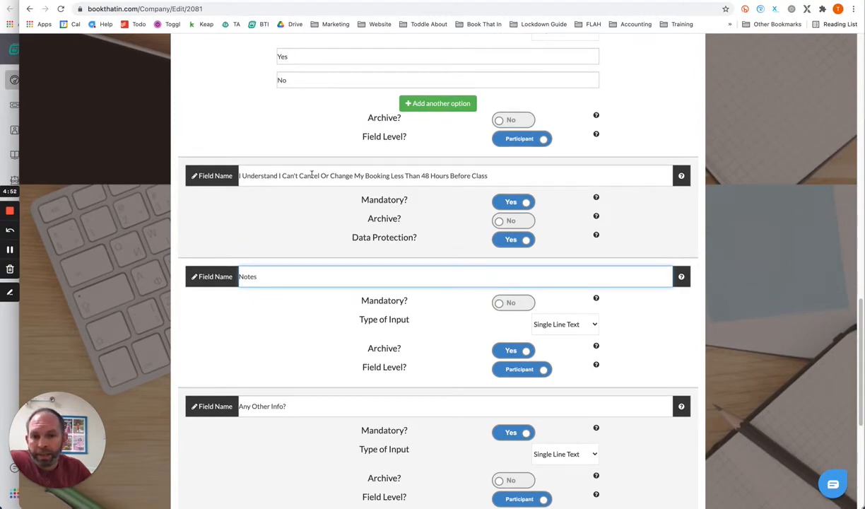
pyautogui.click(431, 176)
pyautogui.moveTo(511, 177); pyautogui.dragTo(240, 177)
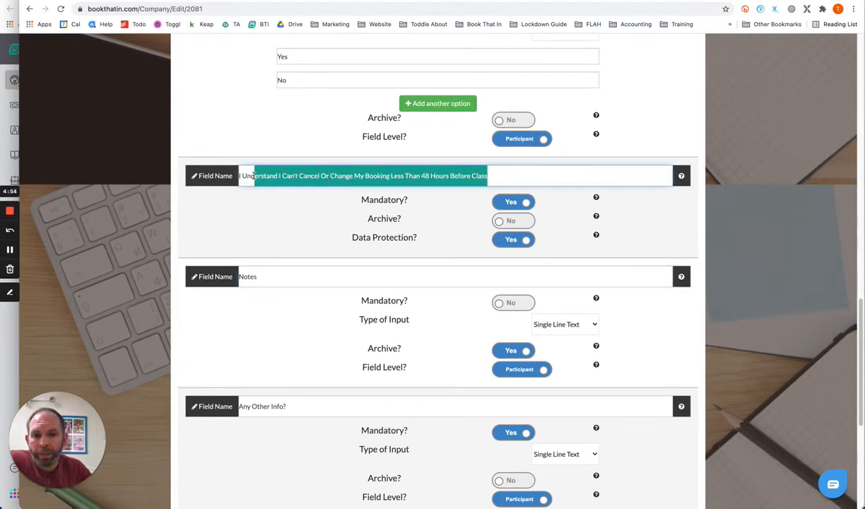
pyautogui.click(309, 177)
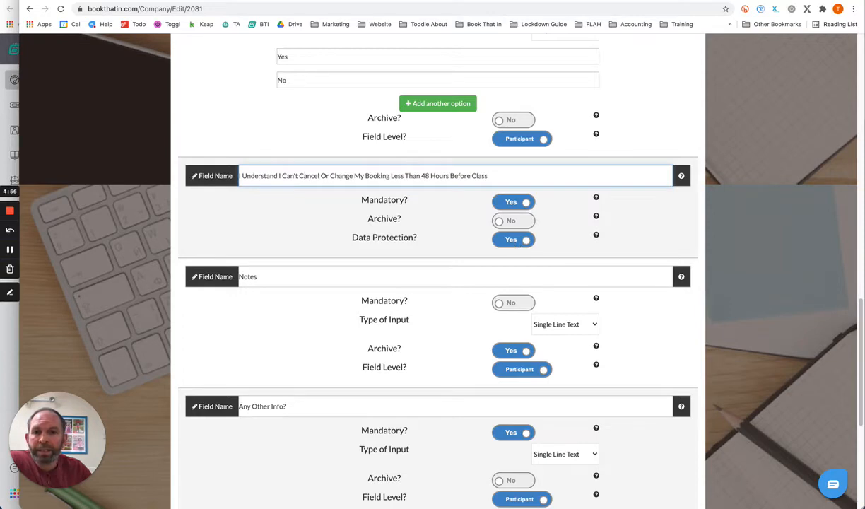
# Switch to the booking form, find the 48-hour cancellation statement, and tick its checkbox.
pyautogui.click(253, 3)
pyautogui.scroll(-1, 327, 106)
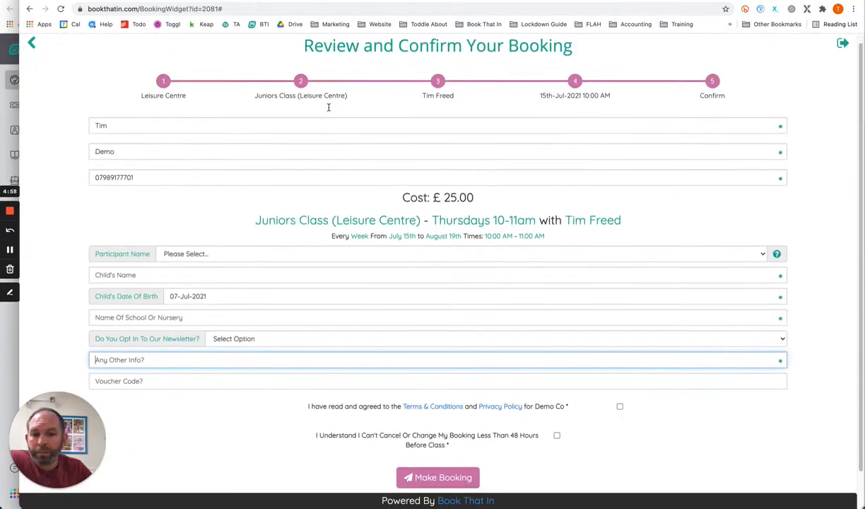
pyautogui.moveTo(317, 400); pyautogui.dragTo(467, 407)
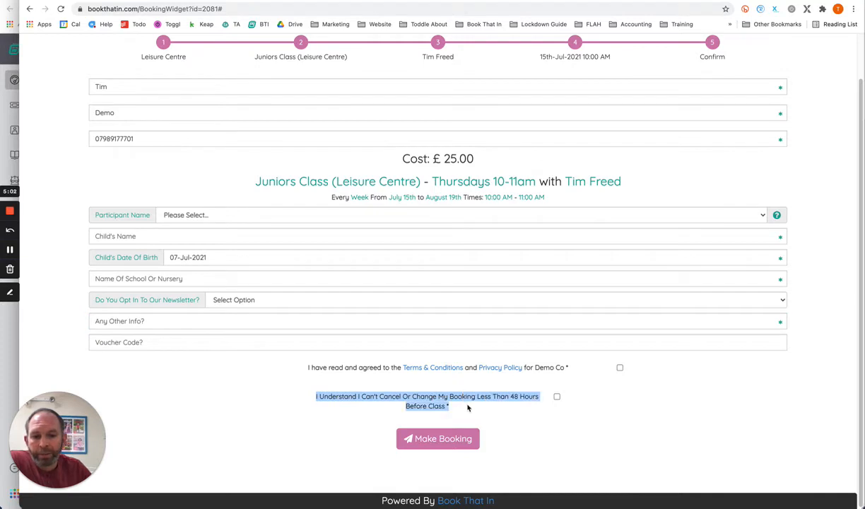
pyautogui.click(467, 406)
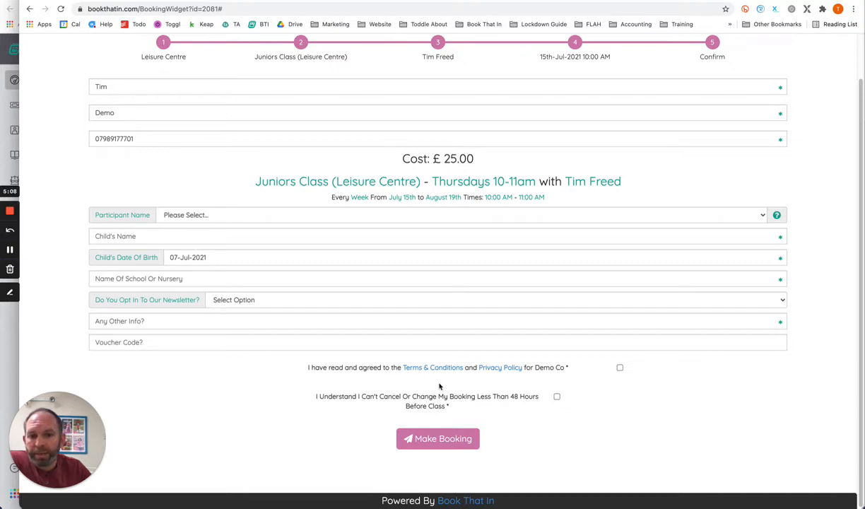
pyautogui.click(557, 397)
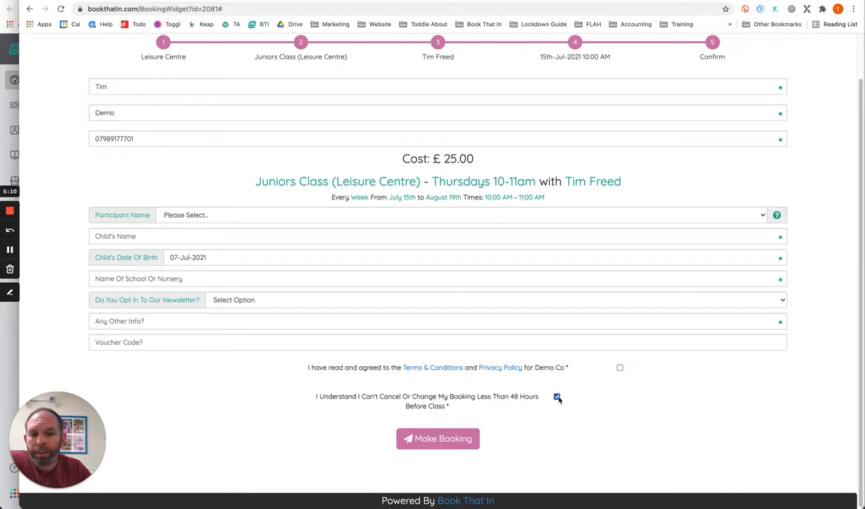
# Return to the company settings and switch the Data Protection option of the 48-hour cancellation field off and back on.
pyautogui.click(130, 1)
pyautogui.scroll(-3, 315, 255)
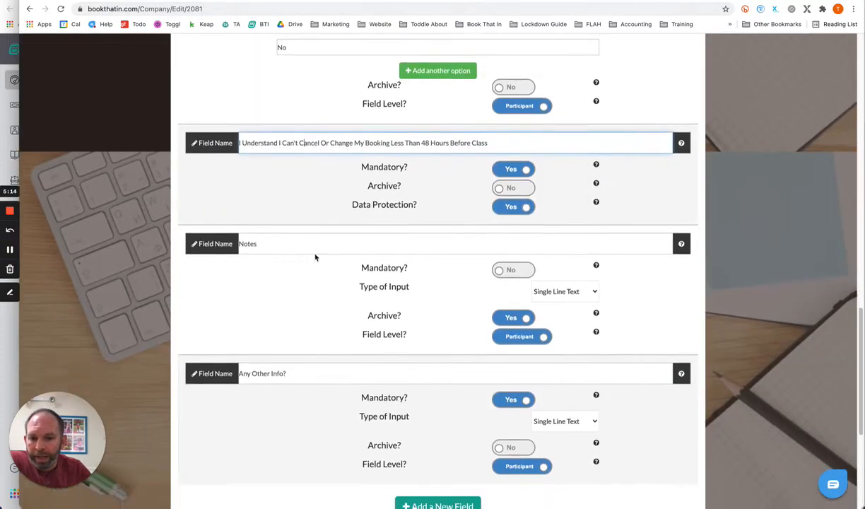
pyautogui.scroll(3, 315, 255)
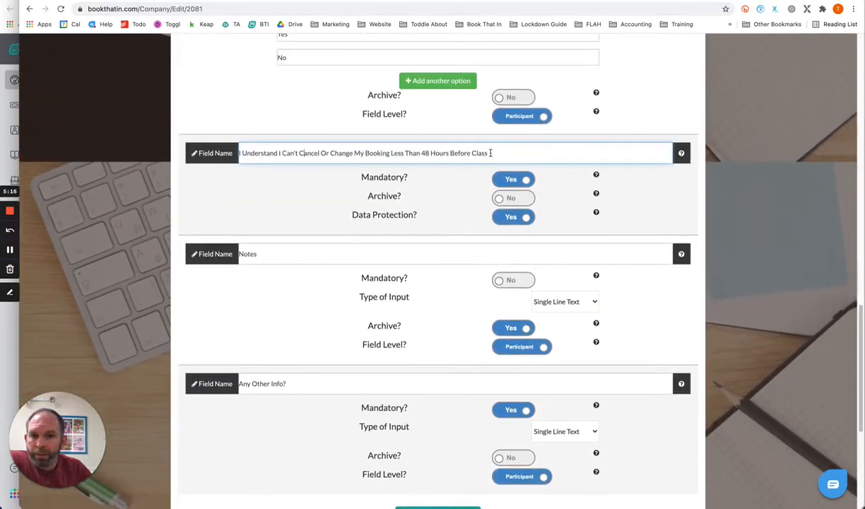
pyautogui.moveTo(488, 152); pyautogui.dragTo(212, 144)
pyautogui.click(284, 184)
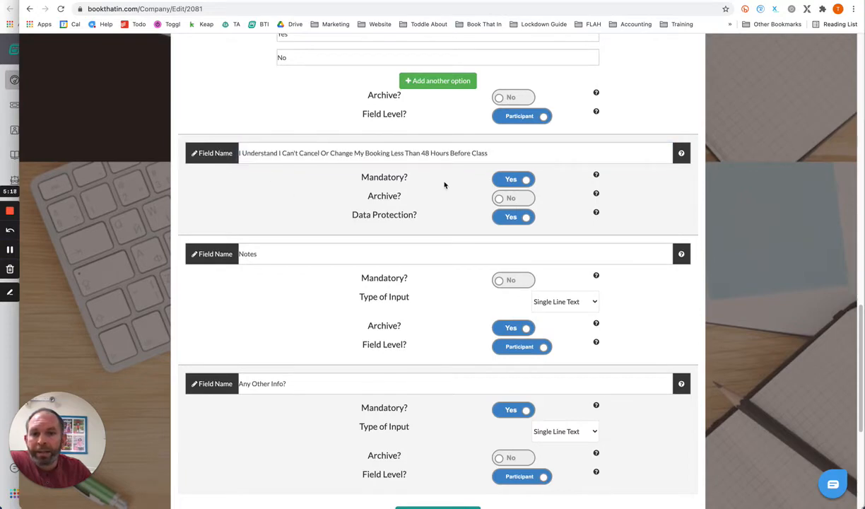
pyautogui.click(521, 221)
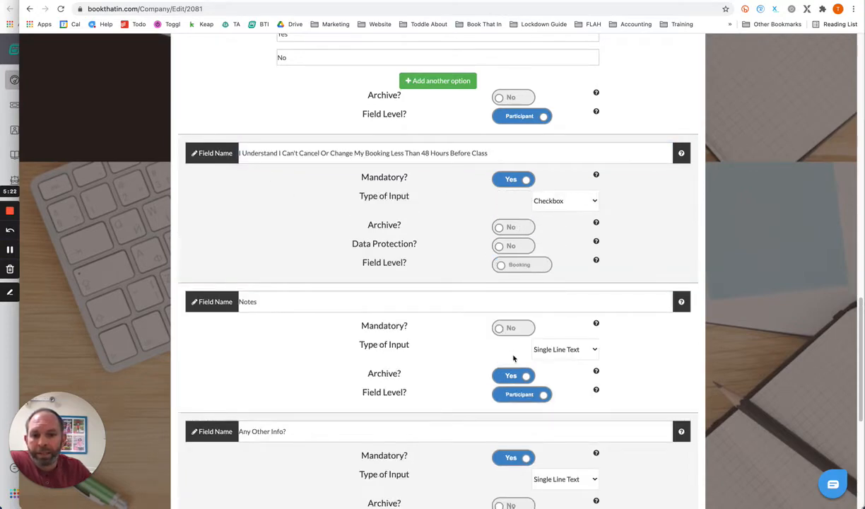
pyautogui.click(510, 247)
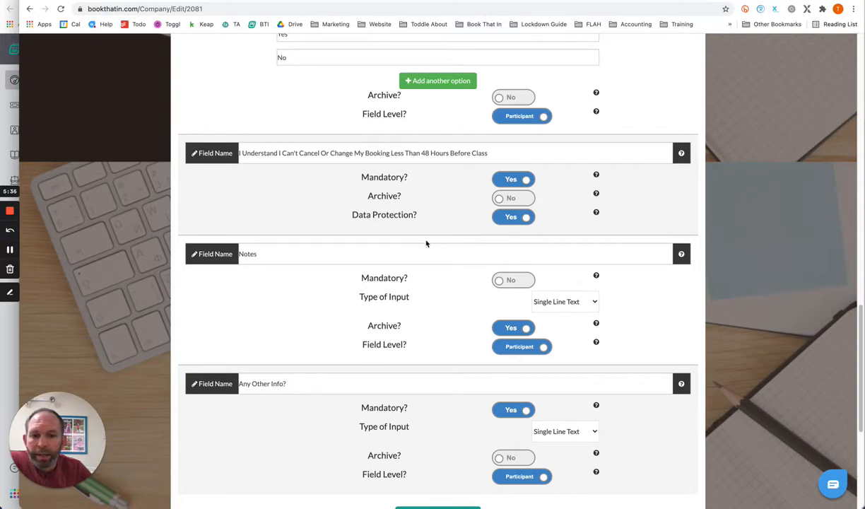
# Save the company's custom field settings.
pyautogui.scroll(-3, 426, 243)
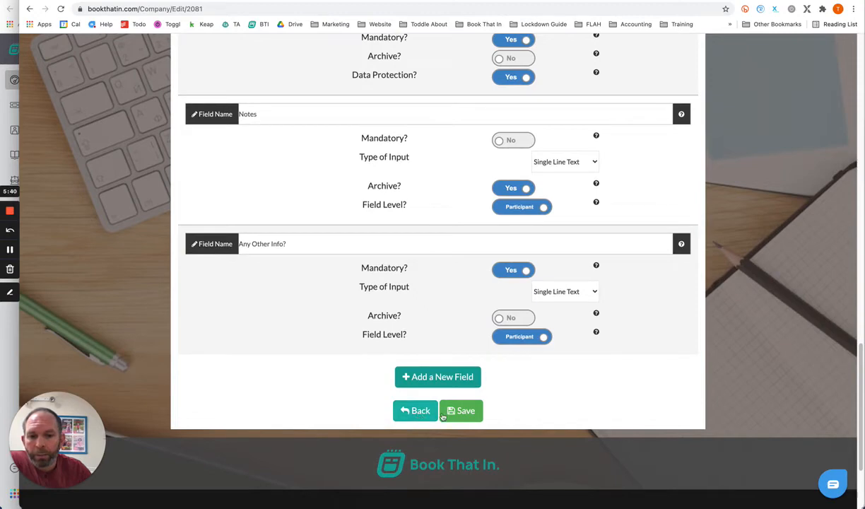
pyautogui.click(464, 415)
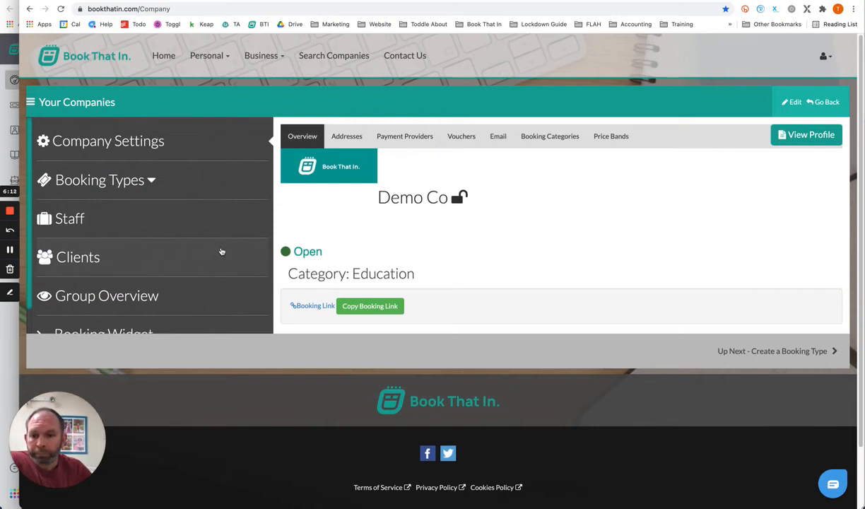
# Go to the Group Overview and open the custom fields of Juniors Class (Leisure Centre).
pyautogui.scroll(-2, 235, 256)
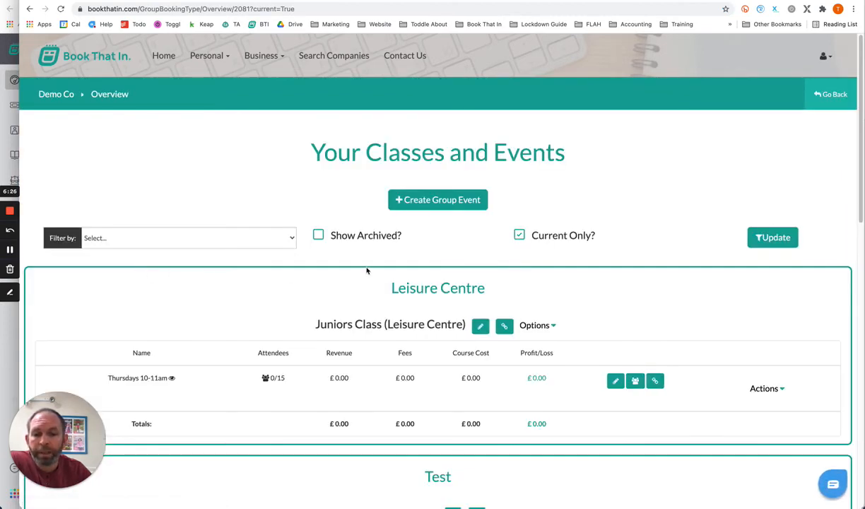
pyautogui.scroll(-4, 382, 269)
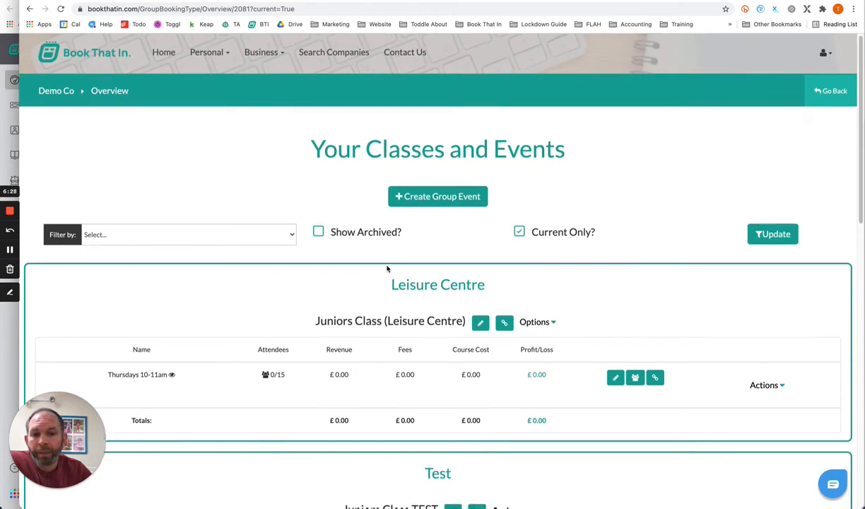
pyautogui.doubleClick(322, 198)
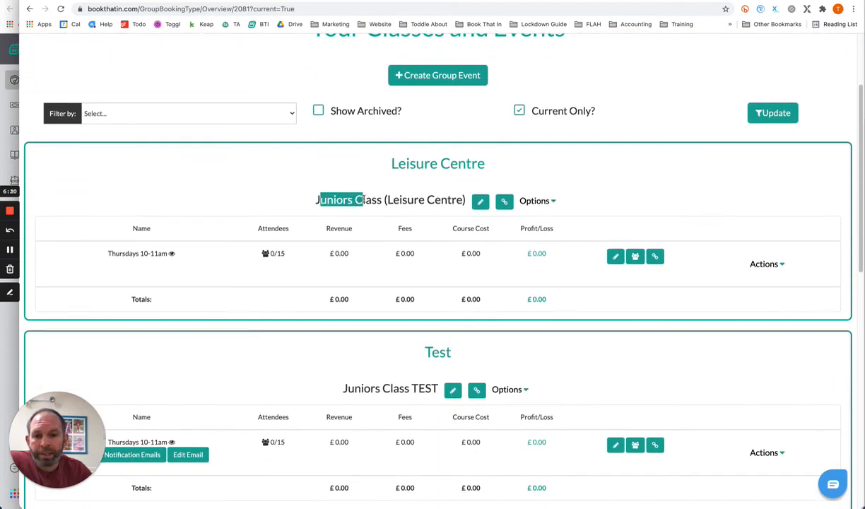
pyautogui.click(380, 192)
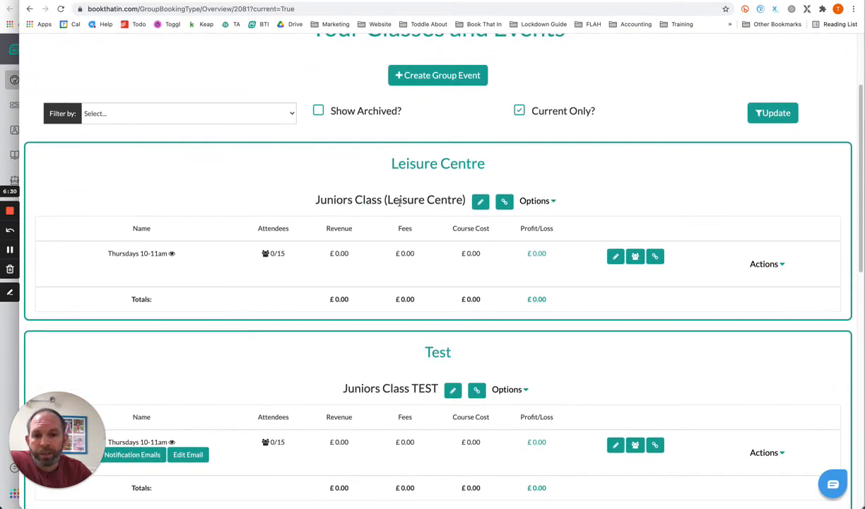
pyautogui.click(545, 202)
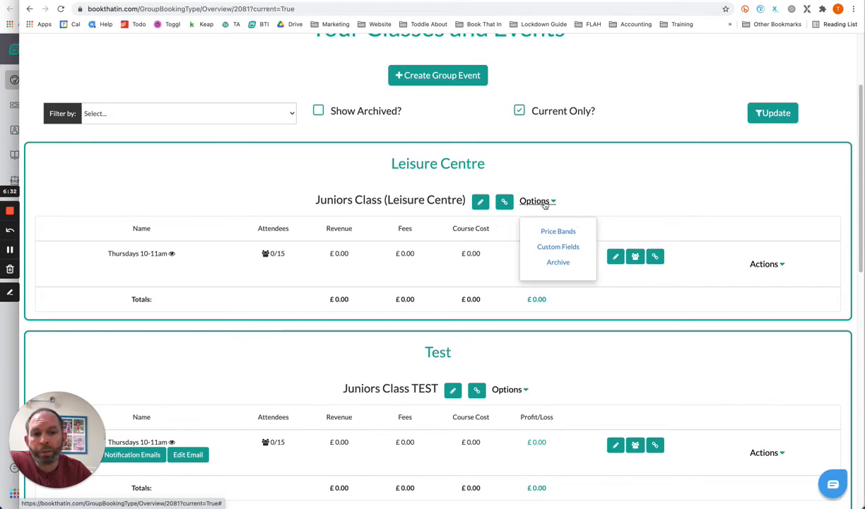
pyautogui.click(561, 248)
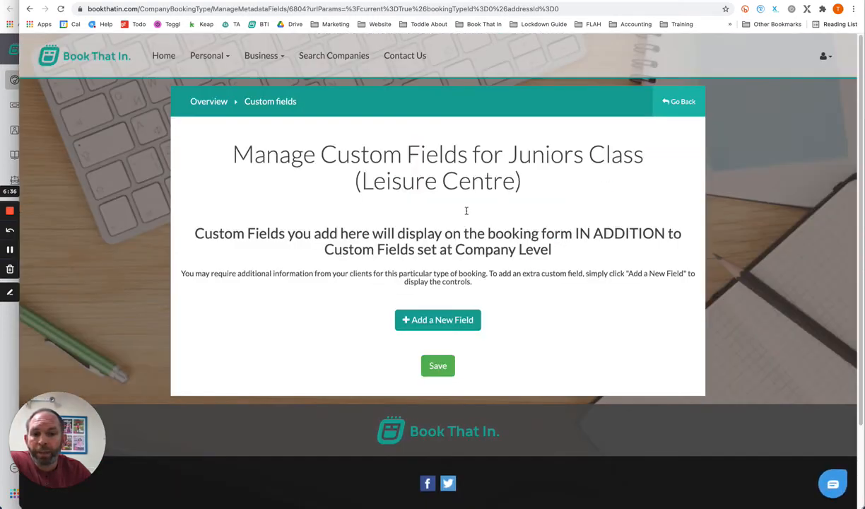
# Add a mandatory custom field named Due Date to the class, with Date Picker as its input type.
pyautogui.click(424, 319)
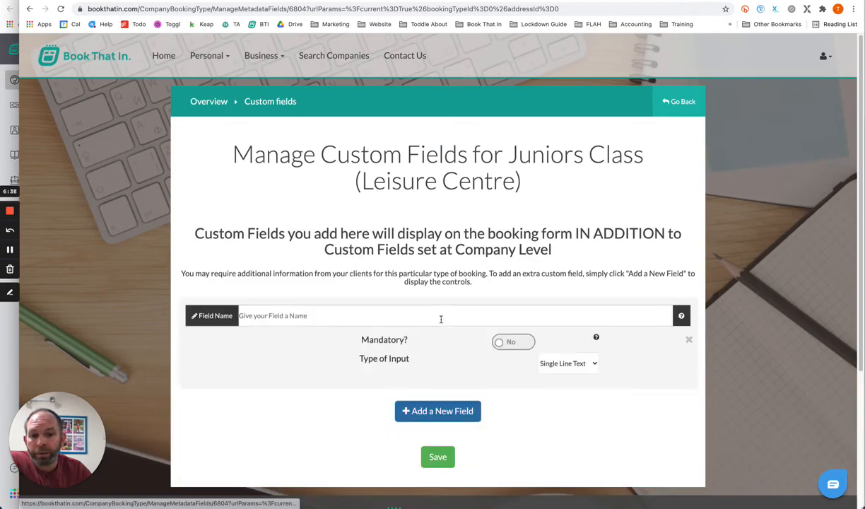
pyautogui.click(311, 318)
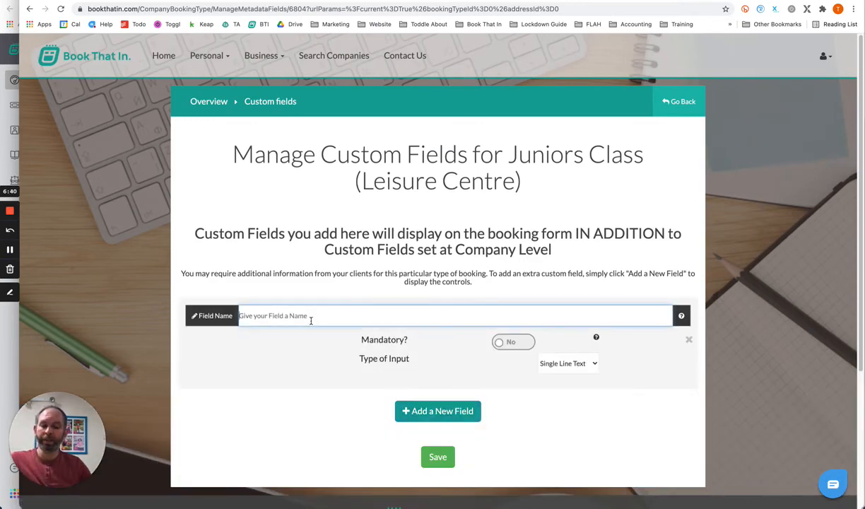
pyautogui.write('Due ')
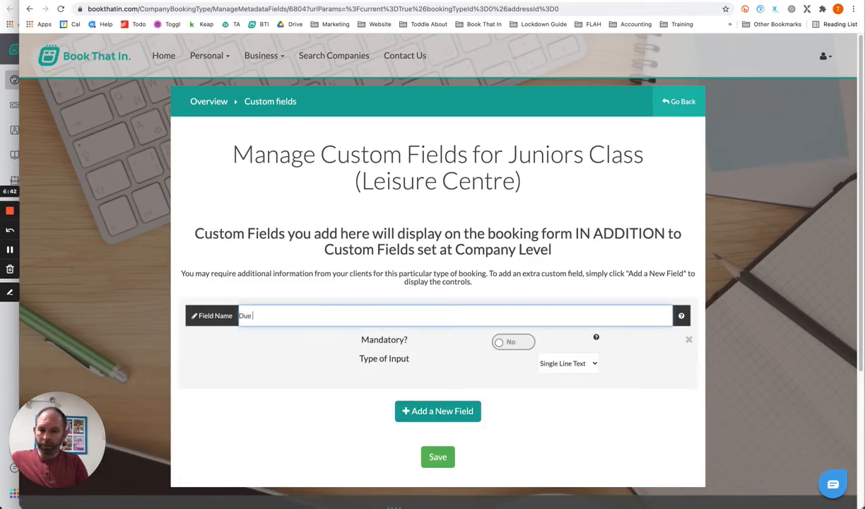
pyautogui.write('Date')
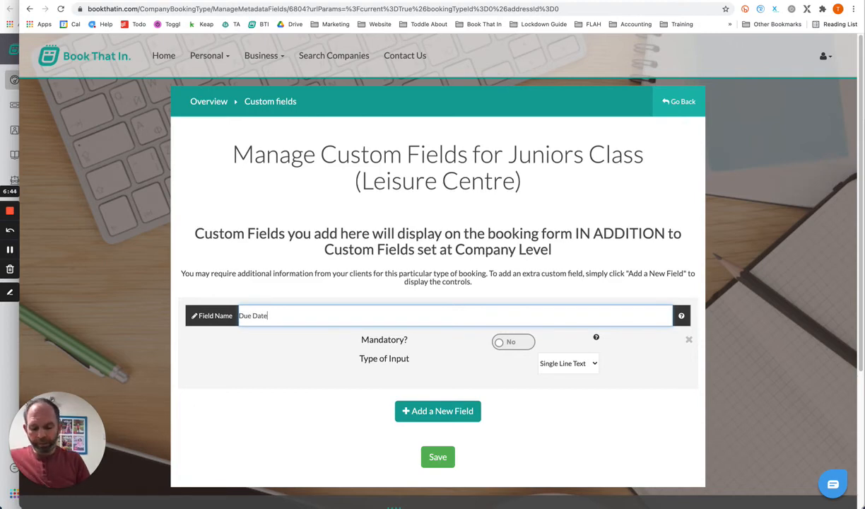
pyautogui.click(510, 343)
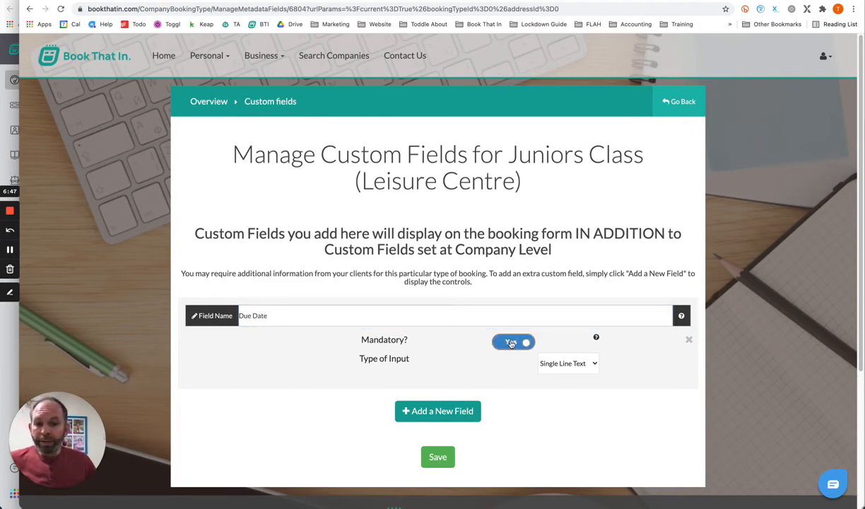
pyautogui.click(580, 365)
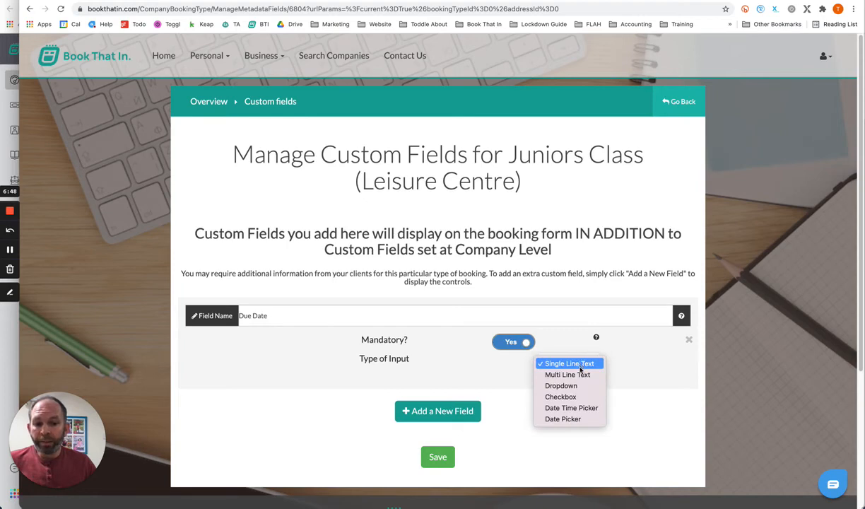
pyautogui.click(574, 420)
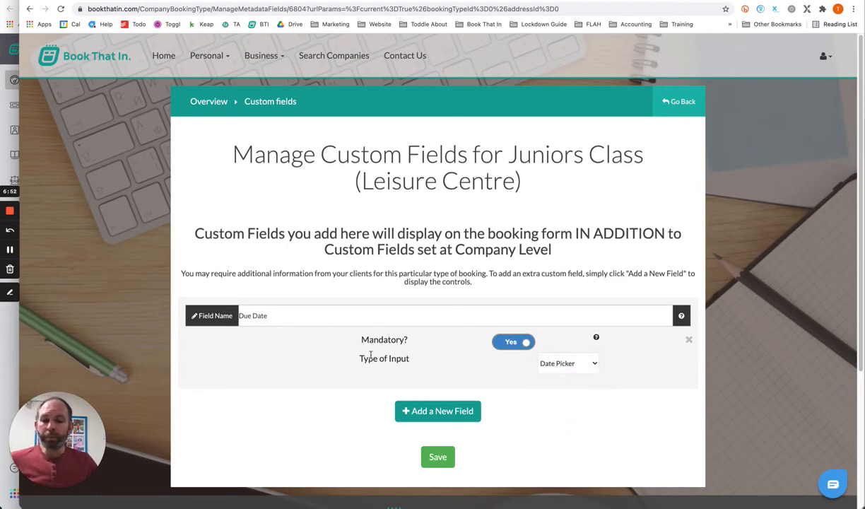
# Save the Juniors Class custom fields and rebook its Thursdays 10-11am session in the booking widget, skipping the extras, to reload the booking form.
pyautogui.click(438, 458)
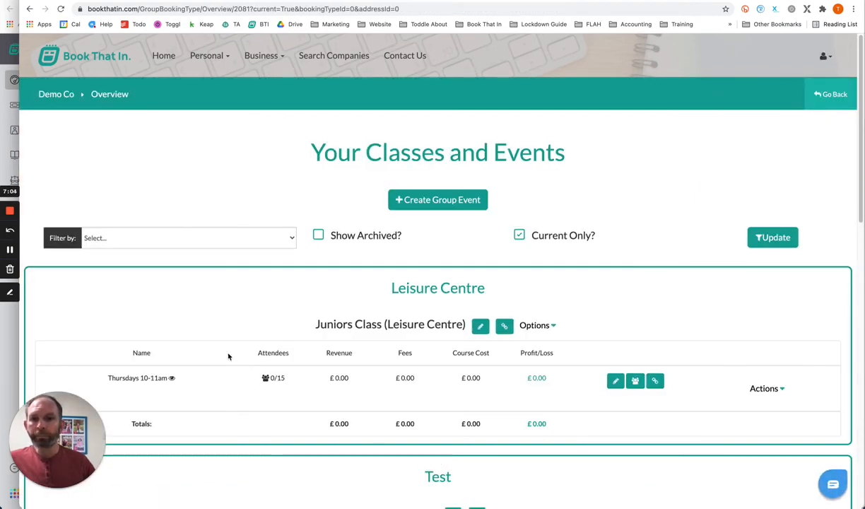
pyautogui.click(229, 1)
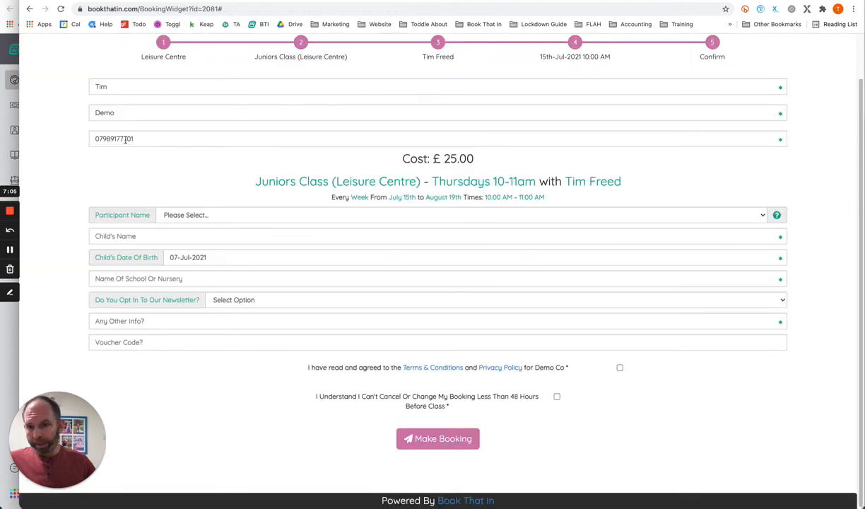
pyautogui.scroll(2, 70, 70)
pyautogui.click(31, 52)
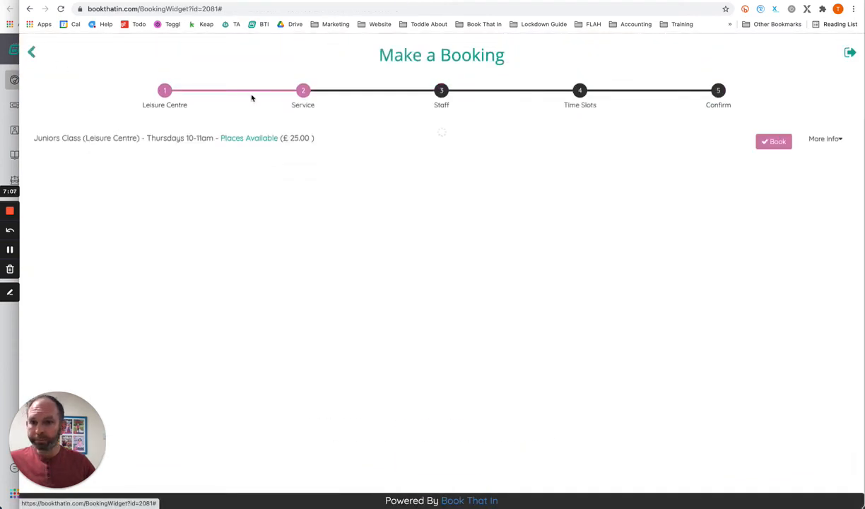
pyautogui.click(782, 142)
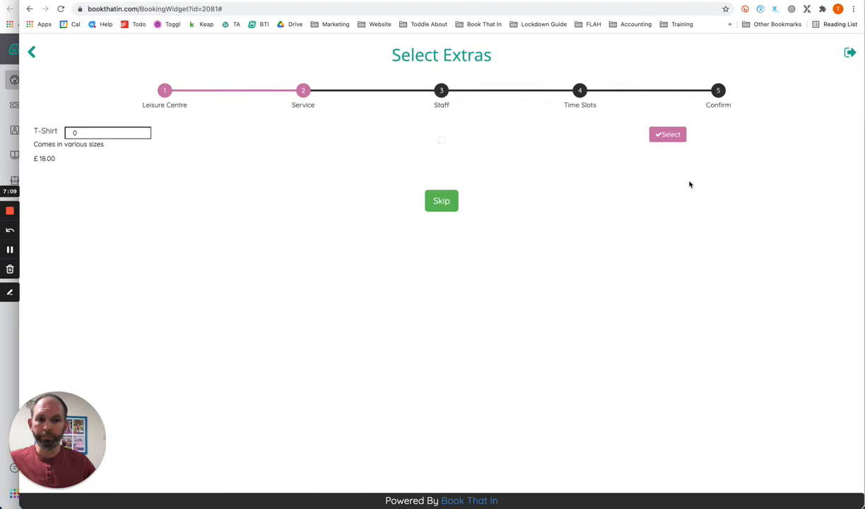
pyautogui.click(441, 204)
pyautogui.scroll(-3, 252, 226)
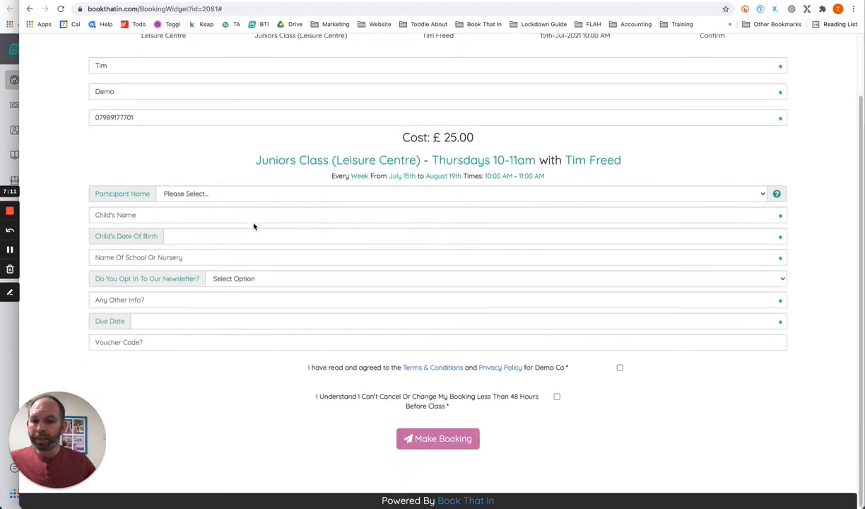
# Set the Due Date field on the booking form to 07-Jul-2021 with its date picker.
pyautogui.click(159, 324)
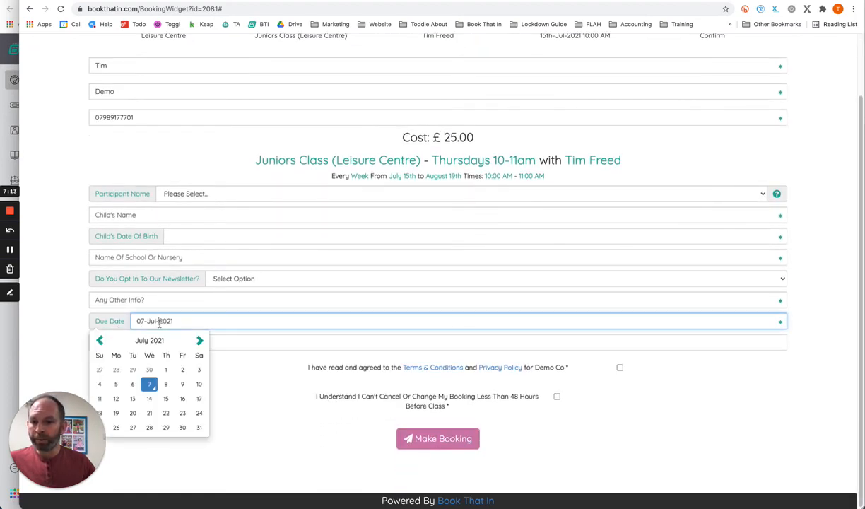
pyautogui.click(79, 327)
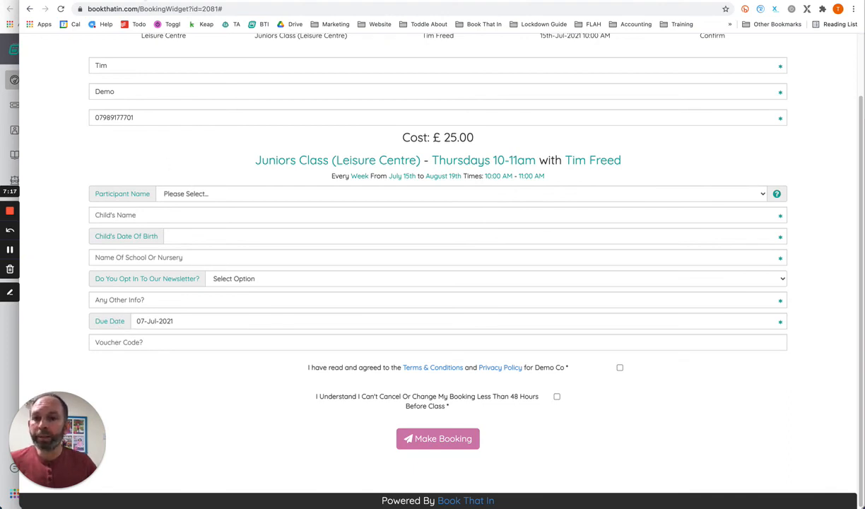
# Return to the classes and events overview and open the company's appointment booking types.
pyautogui.click(126, 1)
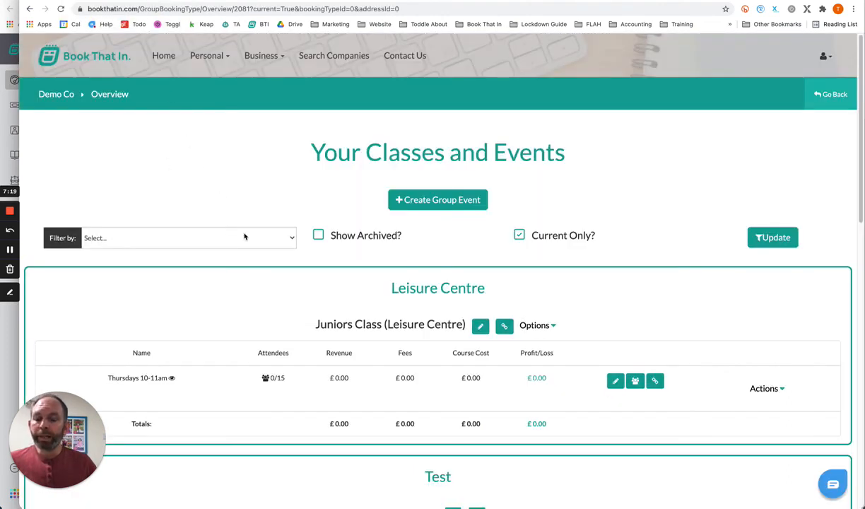
pyautogui.click(268, 59)
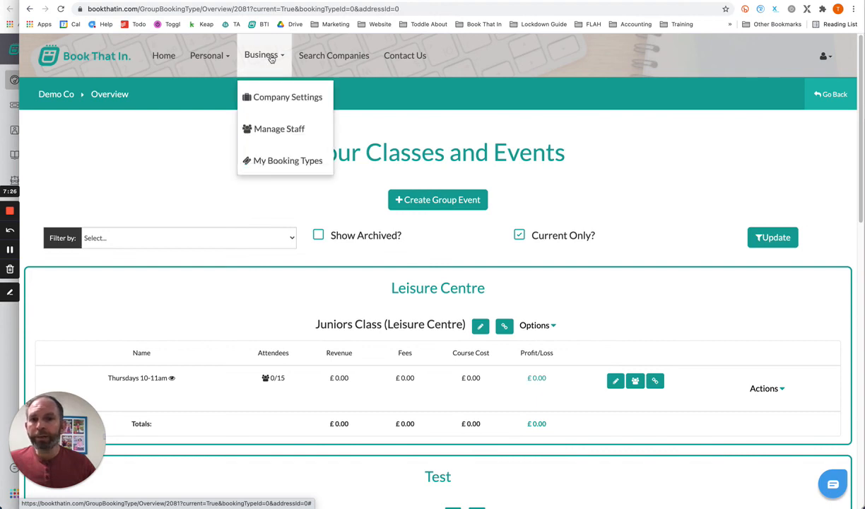
pyautogui.click(291, 165)
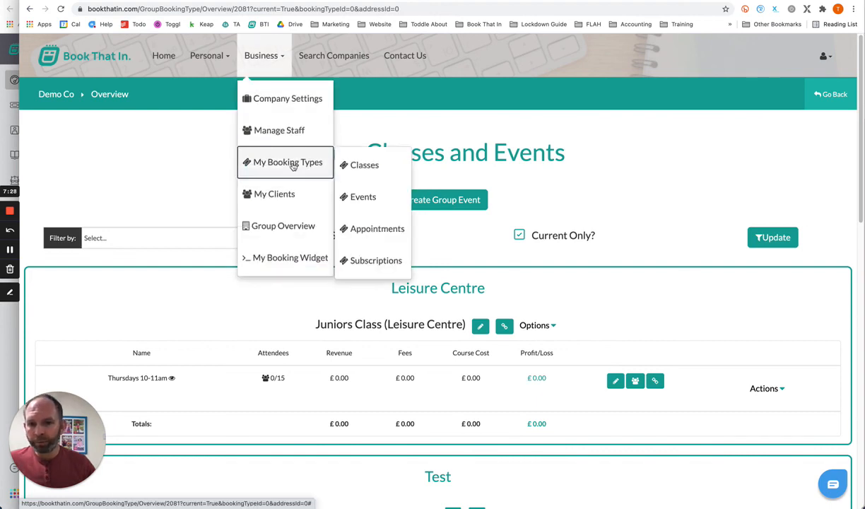
pyautogui.click(383, 233)
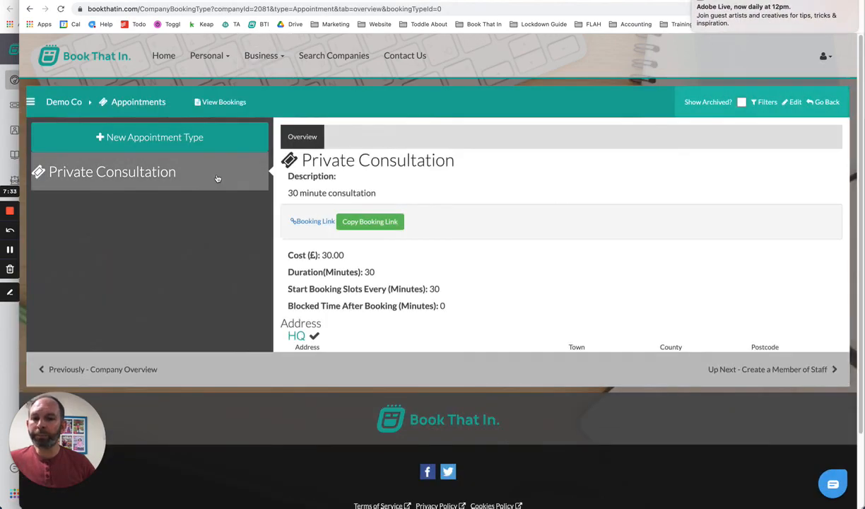
# Edit the Private Consultation appointment and proceed through Basic Information and Duration to its Advanced stage with the custom fields.
pyautogui.click(217, 178)
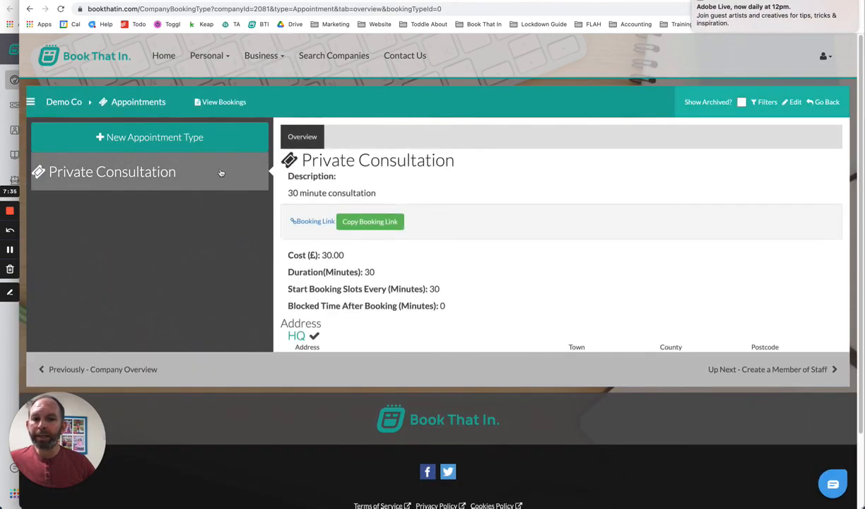
pyautogui.click(794, 102)
pyautogui.scroll(-5, 614, 151)
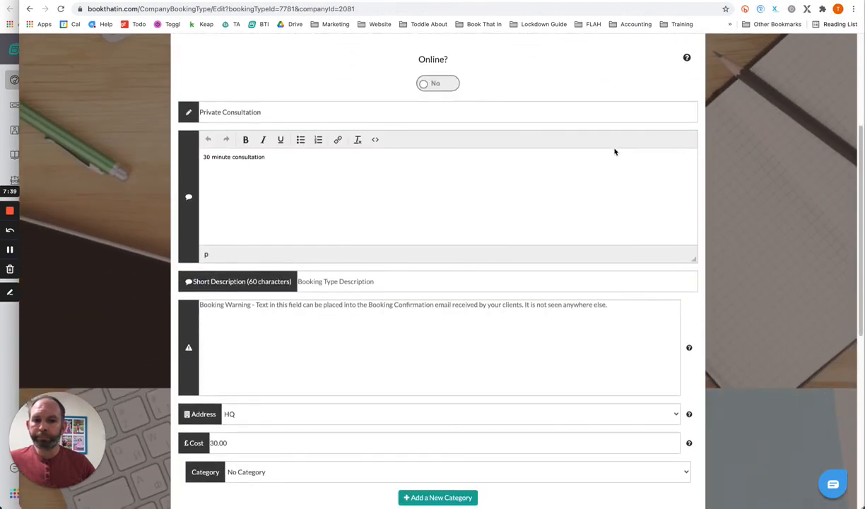
pyautogui.scroll(-8, 615, 151)
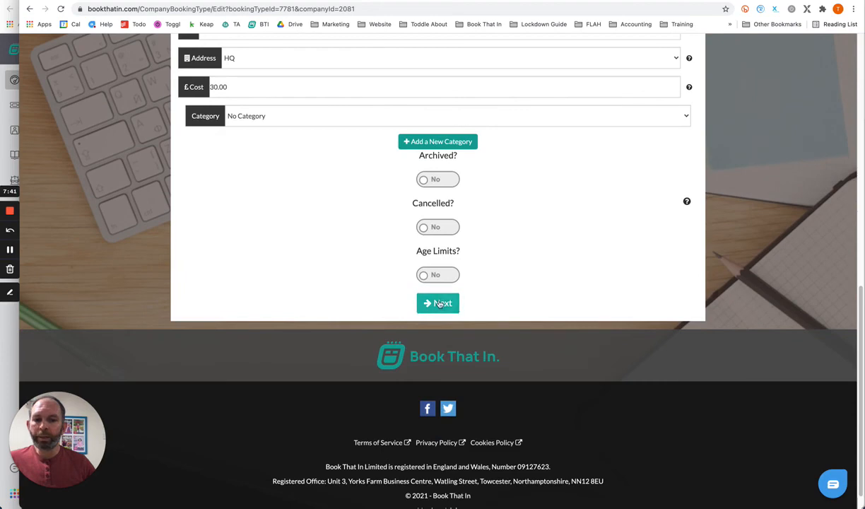
pyautogui.click(439, 303)
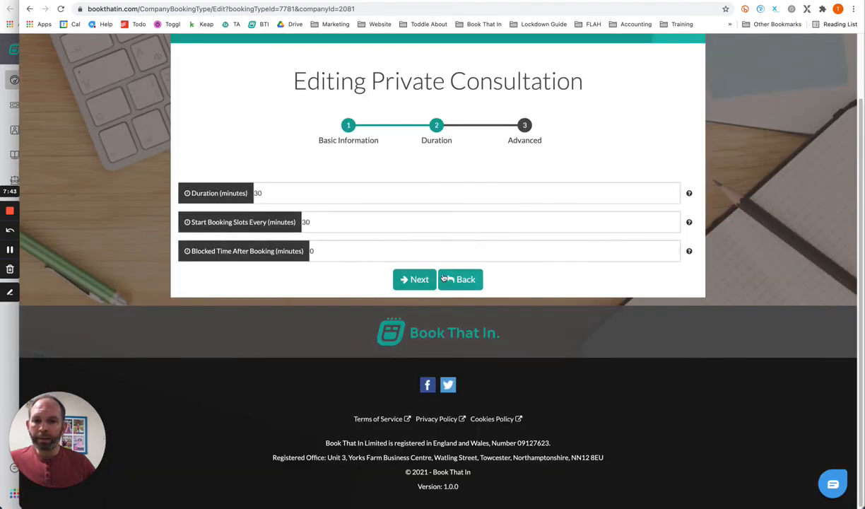
pyautogui.click(421, 278)
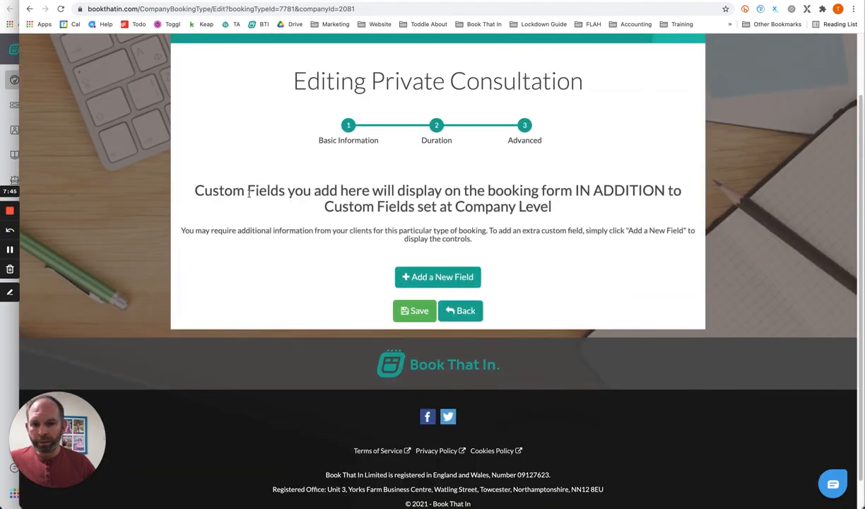
# Review the note on appointment-level custom fields and go back to the Duration stage without adding a field.
pyautogui.moveTo(188, 189); pyautogui.dragTo(338, 190)
pyautogui.click(337, 191)
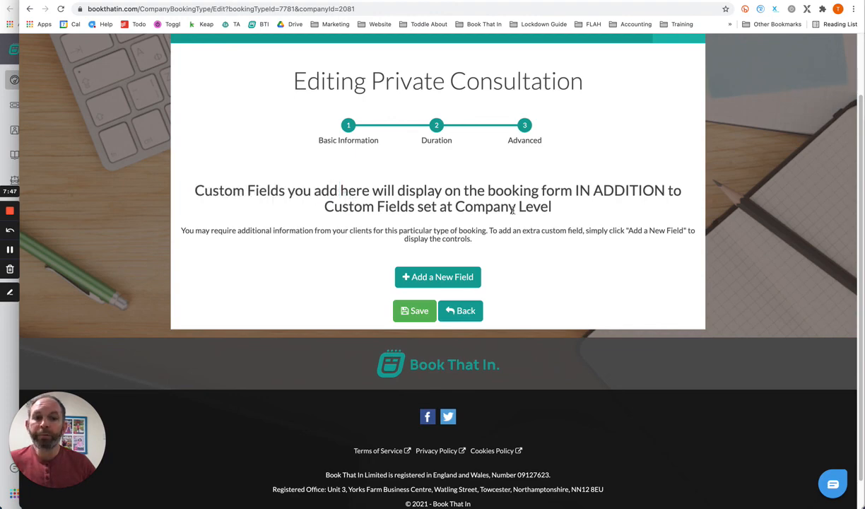
pyautogui.click(473, 312)
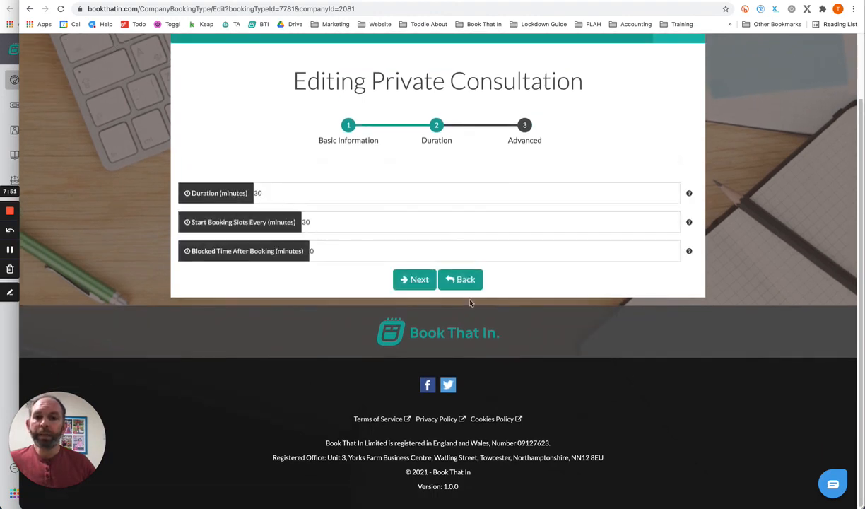
pyautogui.scroll(1, 452, 253)
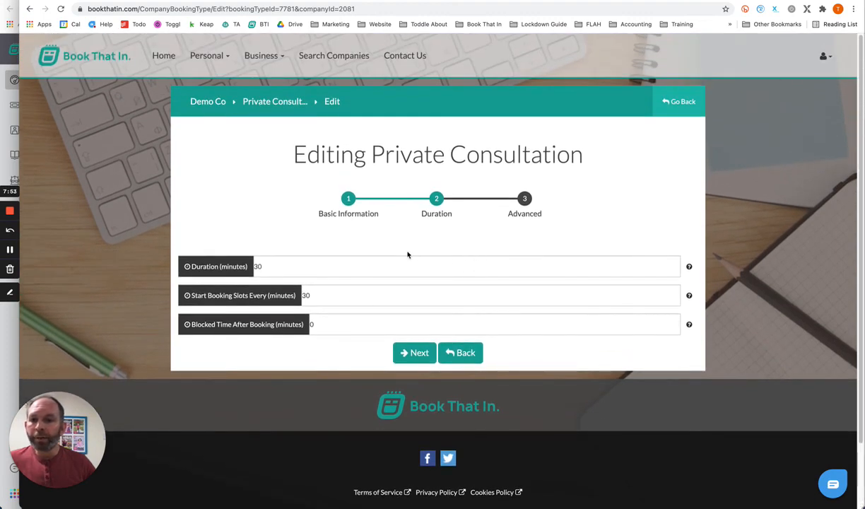